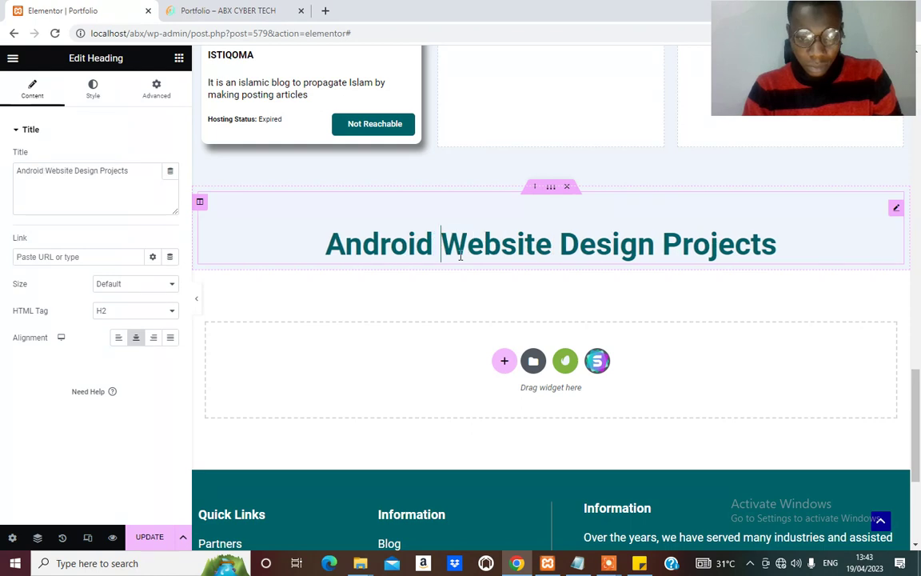
Change the heading text "Android Website Design Projects" to "Android Apps Projects"
text(P)
key(BackSpace)
text(Aps)
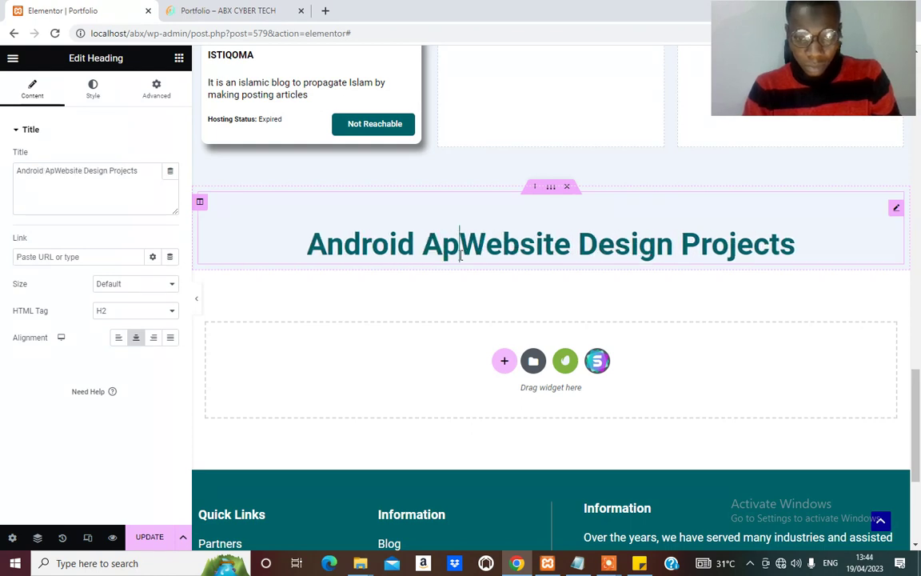
key(BackSpace)
text(ps)
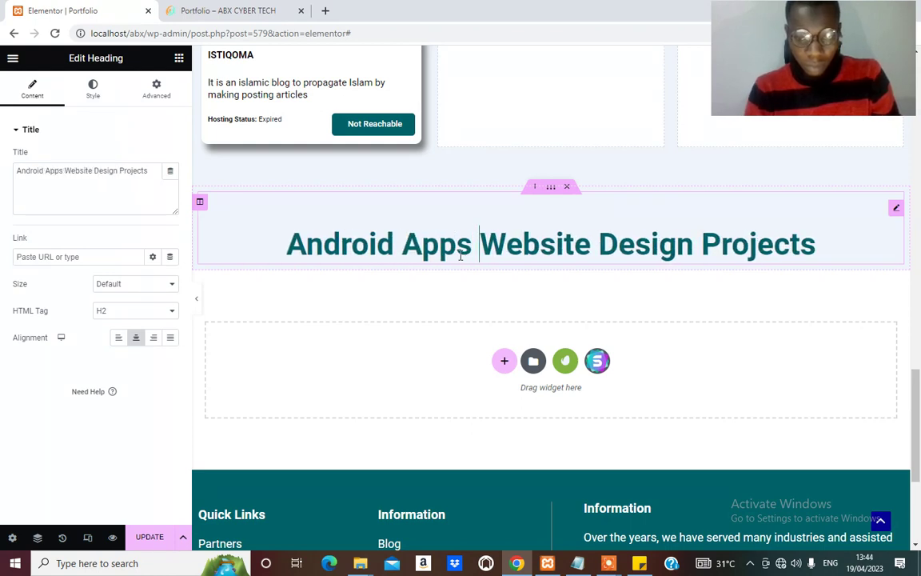
key(Delete)
key(Delete)
key(Delete)
key(Delete)
key(Delete)
key(Delete)
key(Delete)
key(Delete)
key(Delete)
key(Delete)
key(Delete)
key(Delete)
key(Delete)
key(Delete)
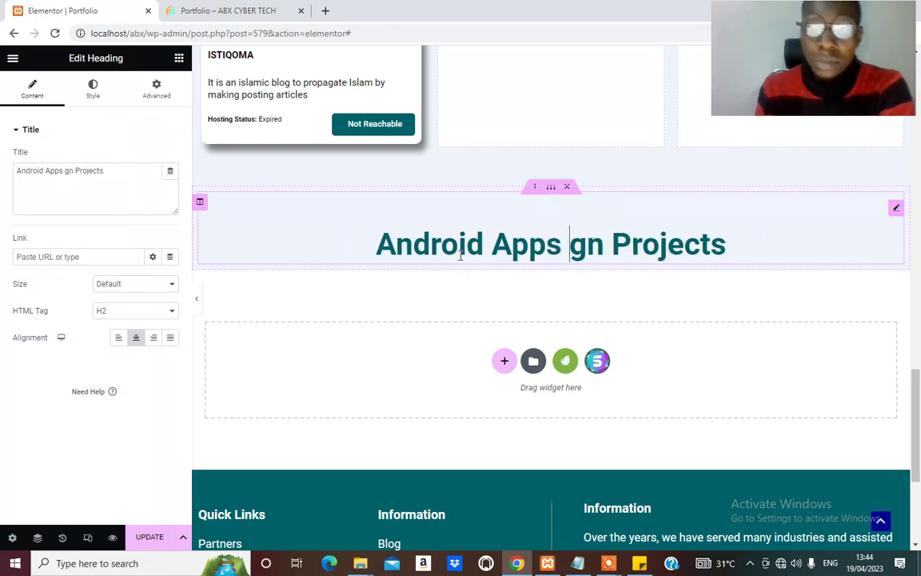
key(Delete)
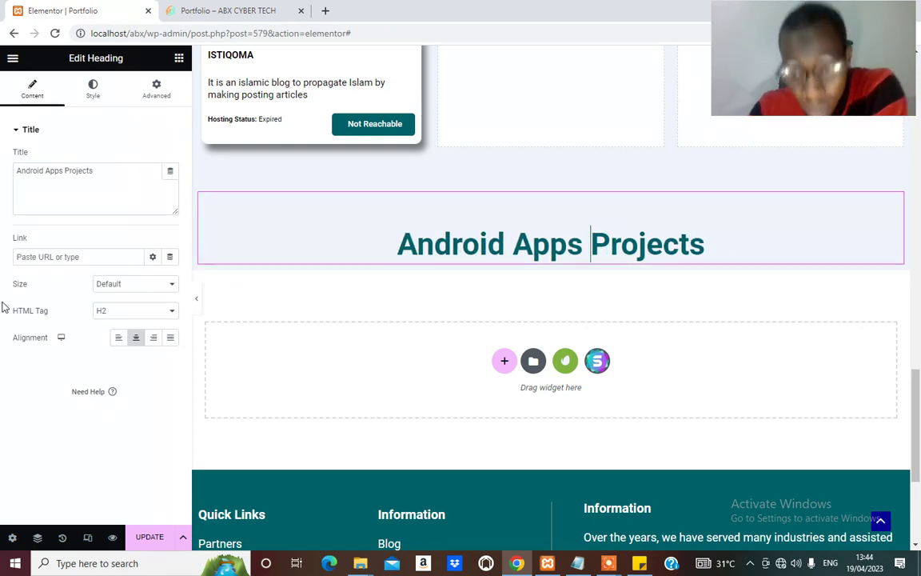
Check the contents of the android apps folder inside 6 Portfolio in File Explorer and return to the browser
scroll(540, 218, down, 1)
scroll(541, 218, up, 2)
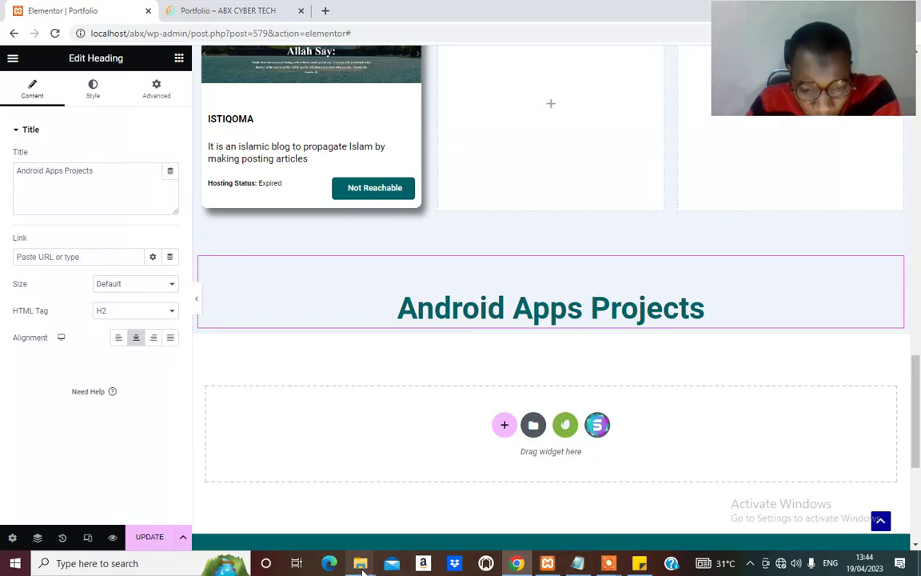
click(360, 563)
click(176, 500)
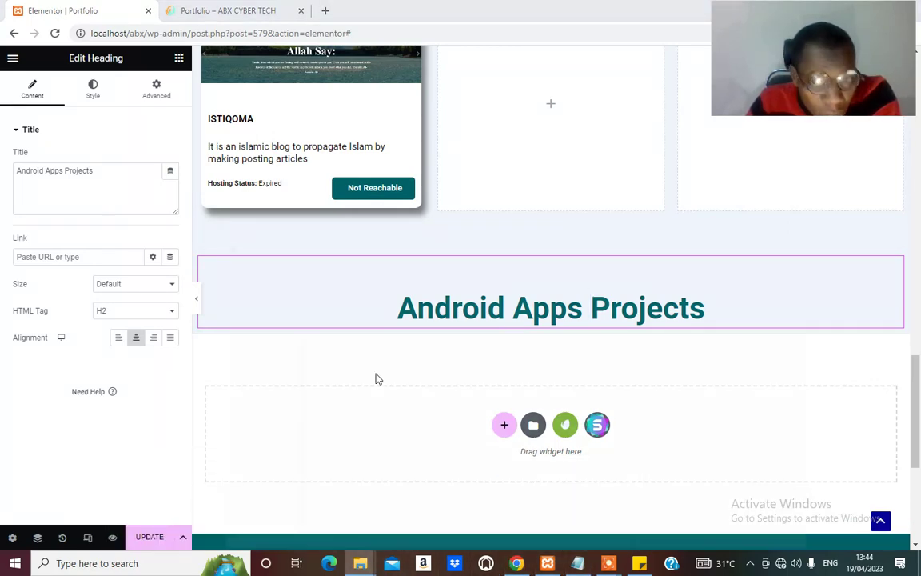
click(344, 248)
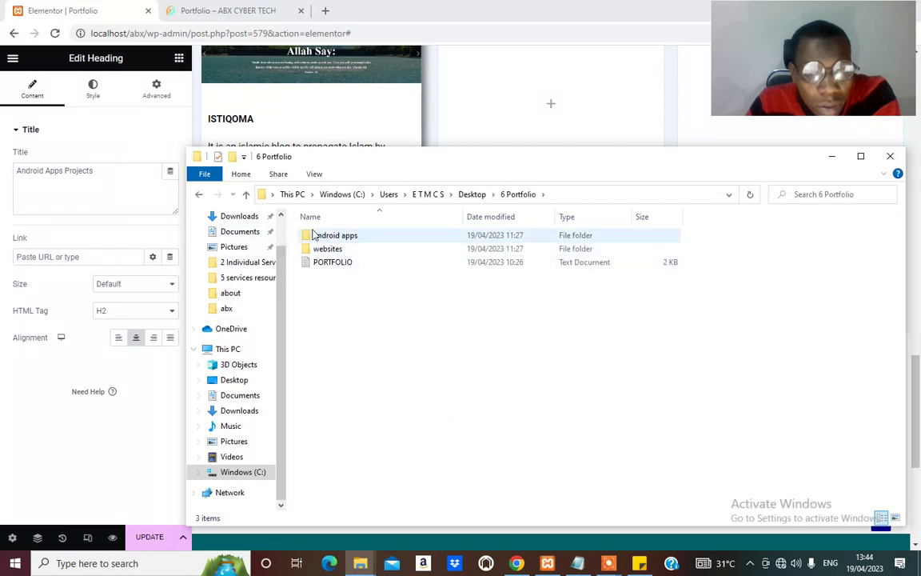
double_click(306, 235)
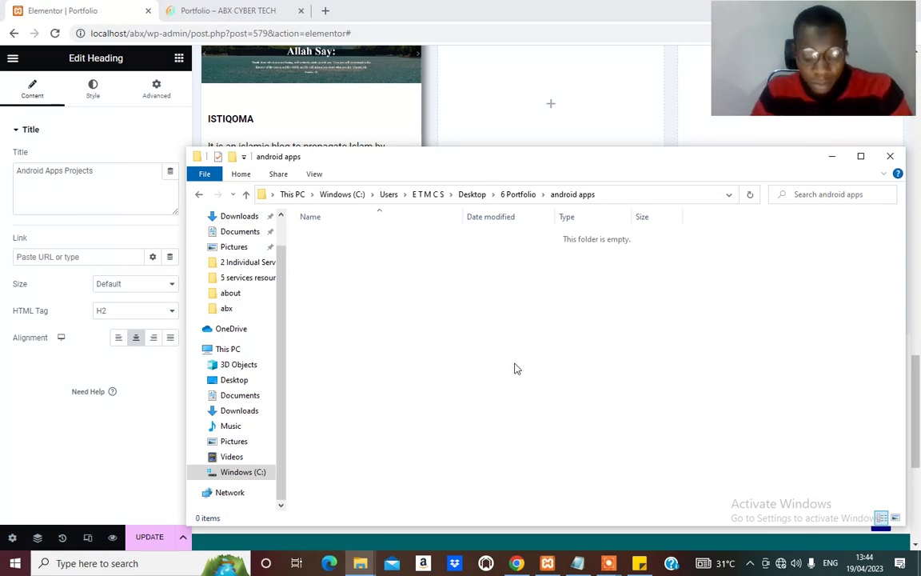
key(alt+Tab)
View the images in the flutter folder inside 6 Portfolio on the Desktop in File Explorer
mouse_move(350, 574)
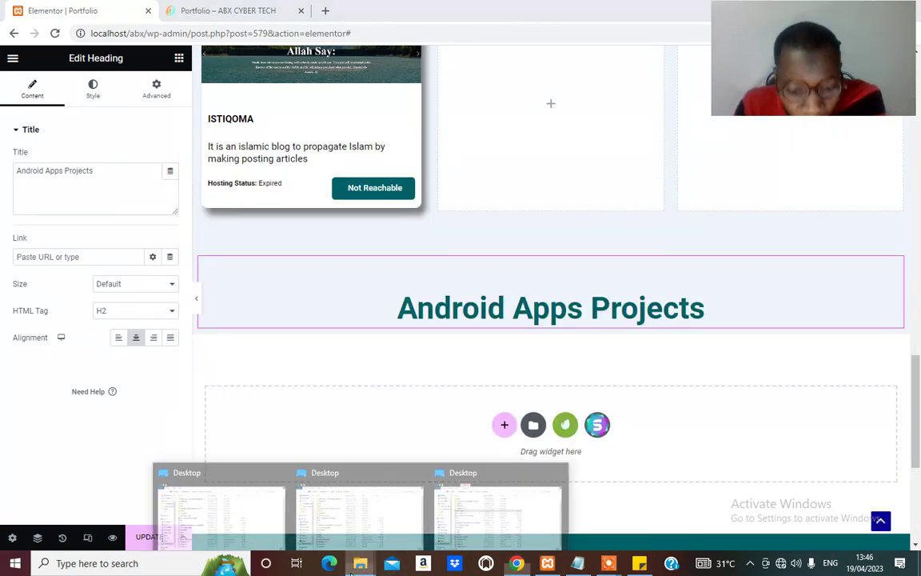
click(261, 500)
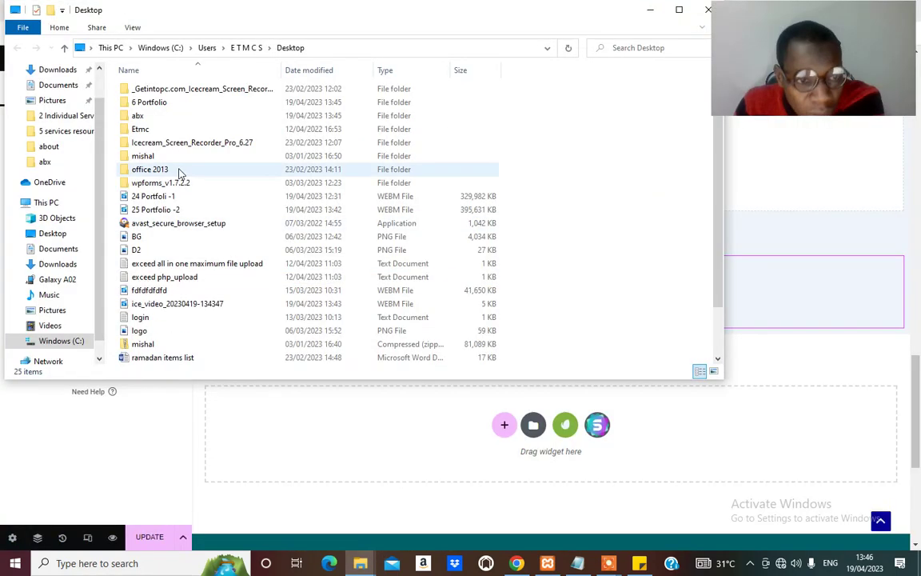
double_click(156, 107)
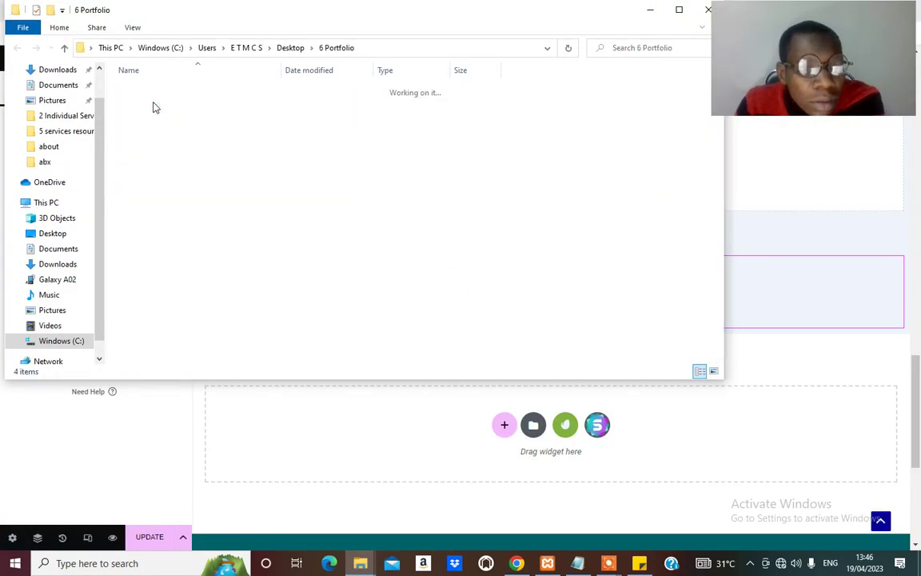
double_click(141, 104)
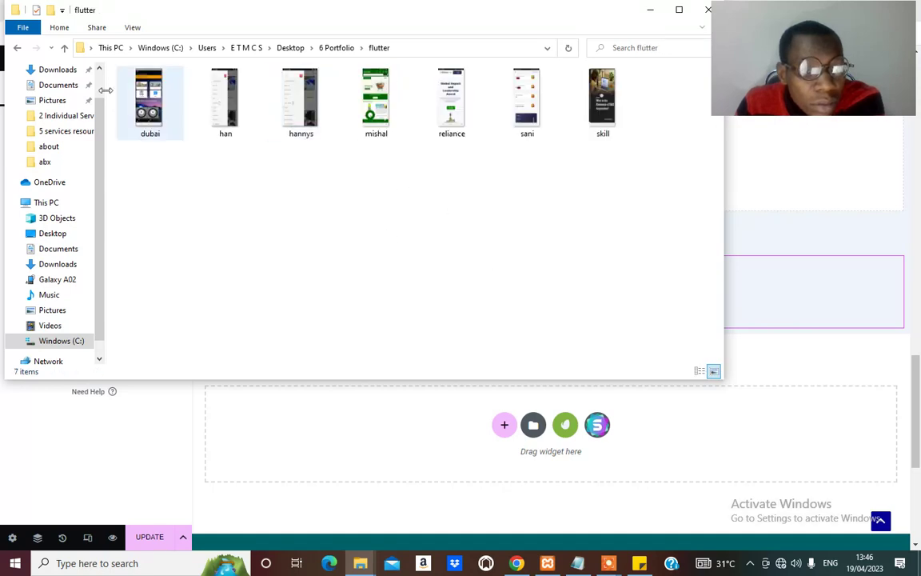
Go back to the 6 Portfolio folder and try to delete its android apps folder
click(64, 51)
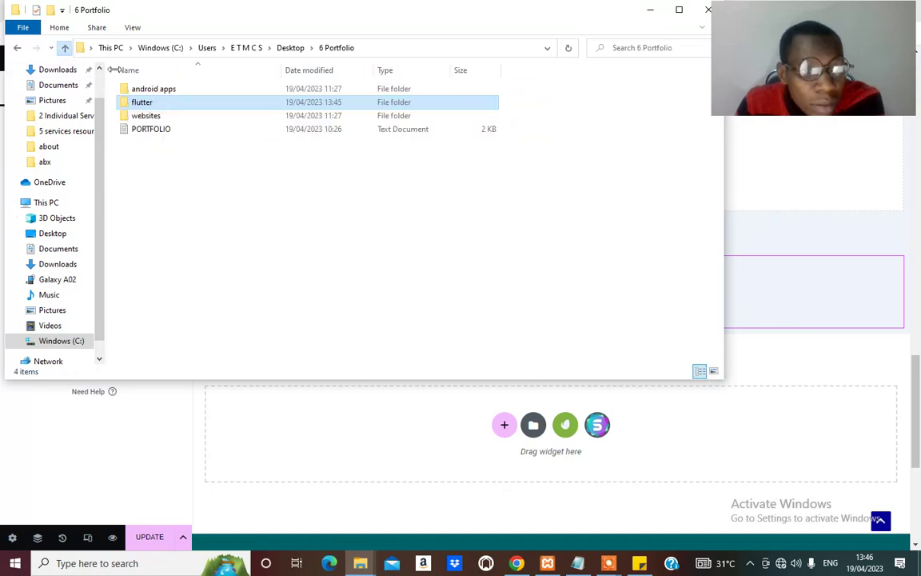
click(186, 84)
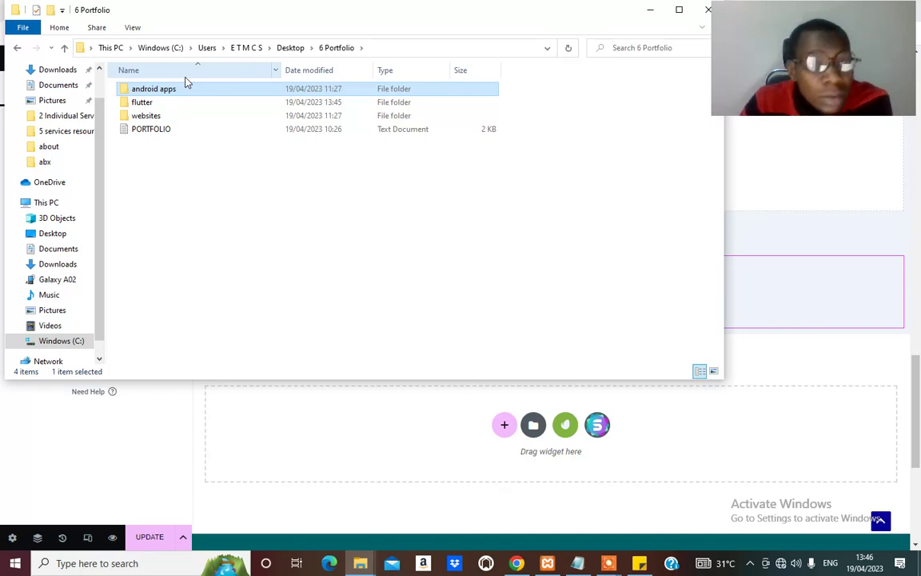
key(Delete)
Delete the hannys image from the flutter folder
double_click(141, 89)
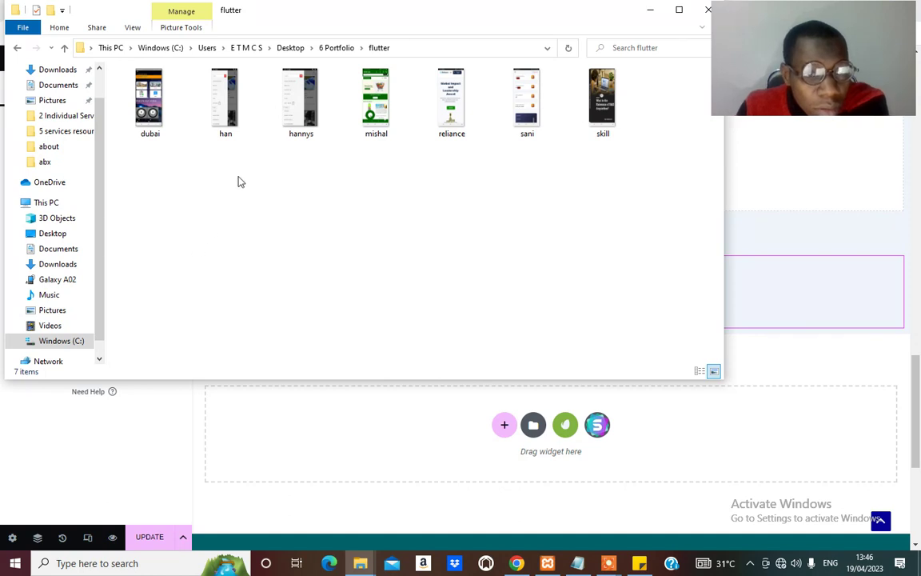
click(221, 110)
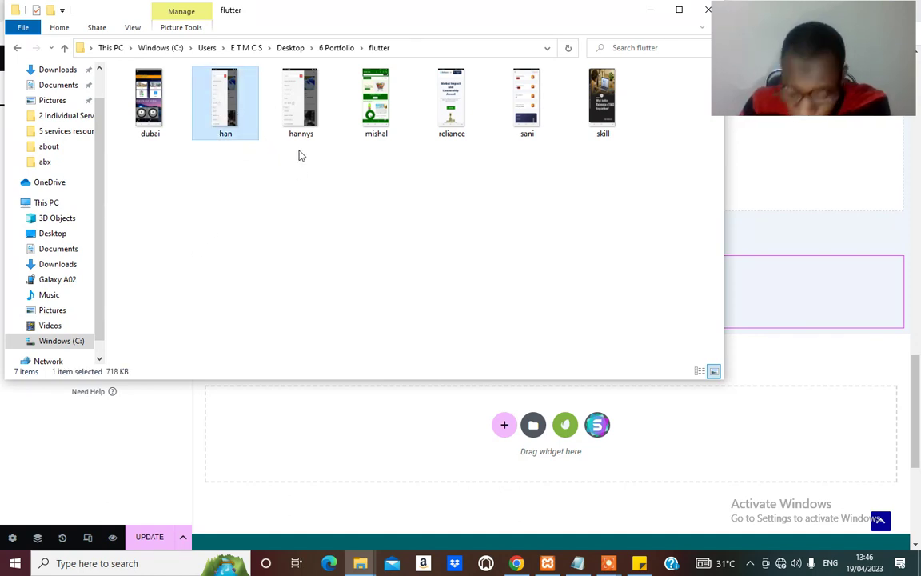
key(End)
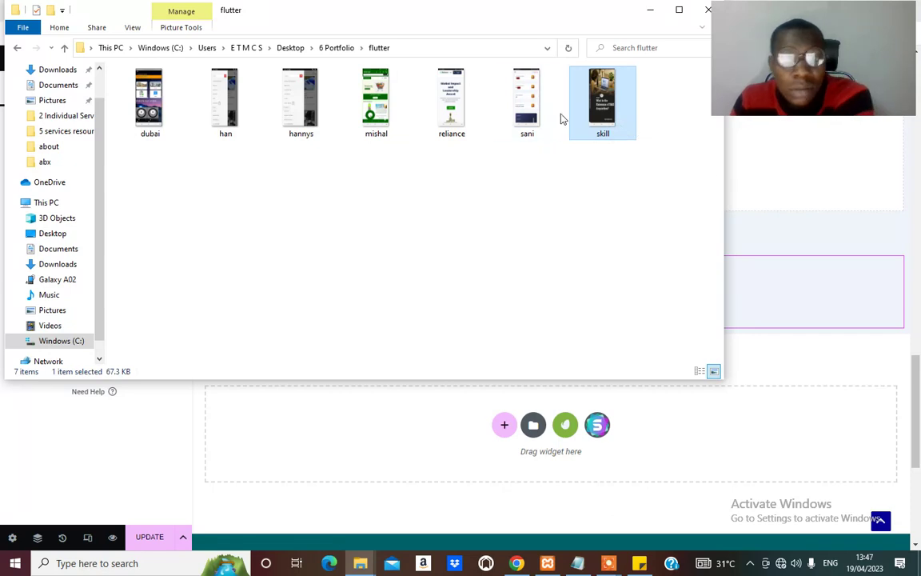
click(547, 173)
click(302, 125)
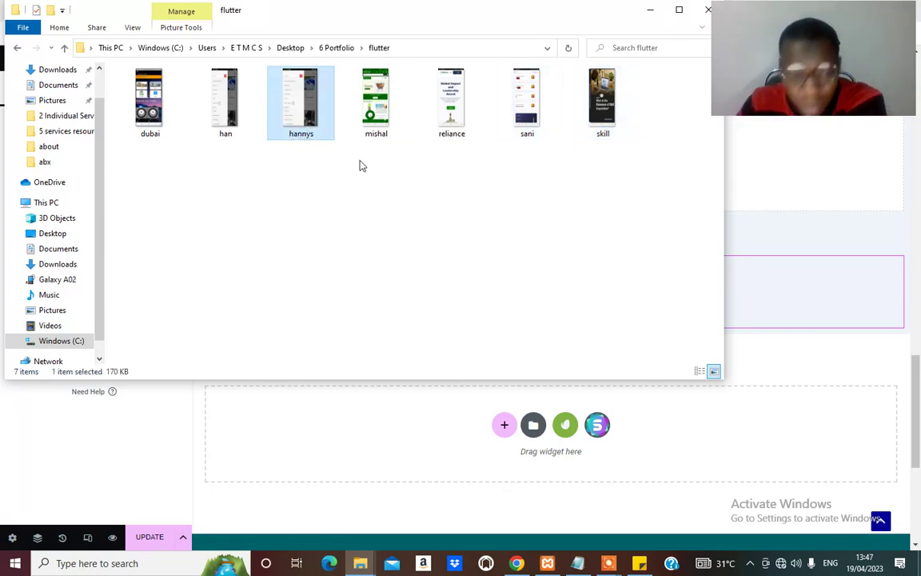
key(Delete)
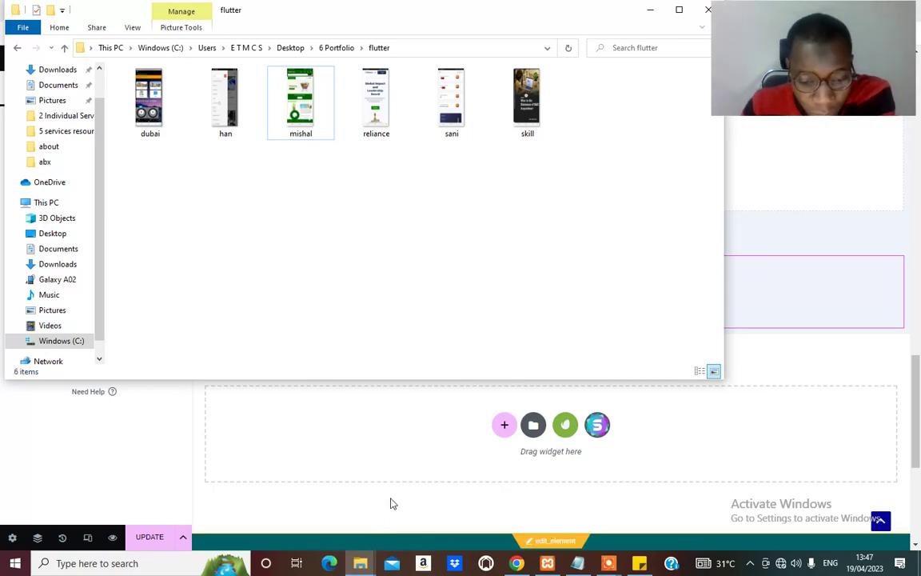
Switch to the Elementor page in the browser and duplicate the section with the Health Blog, Dental Clinic and Justice cards
click(516, 565)
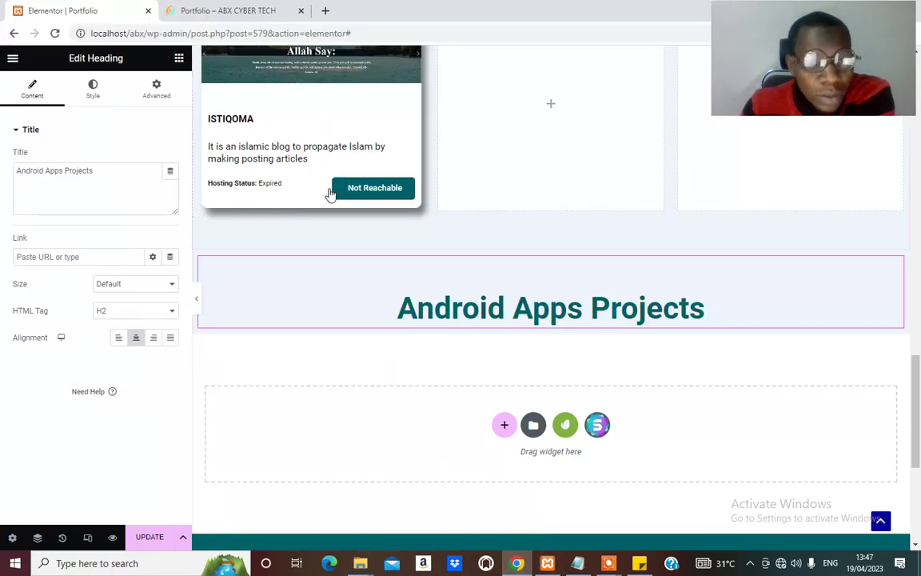
scroll(436, 275, up, 3)
scroll(437, 275, up, 2)
scroll(487, 274, down, 4)
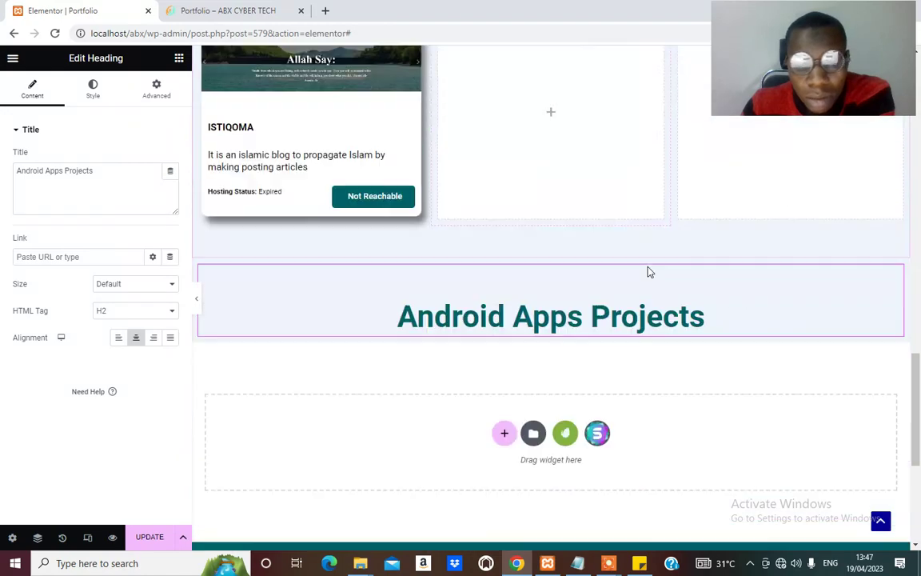
scroll(592, 216, up, 3)
scroll(562, 198, up, 4)
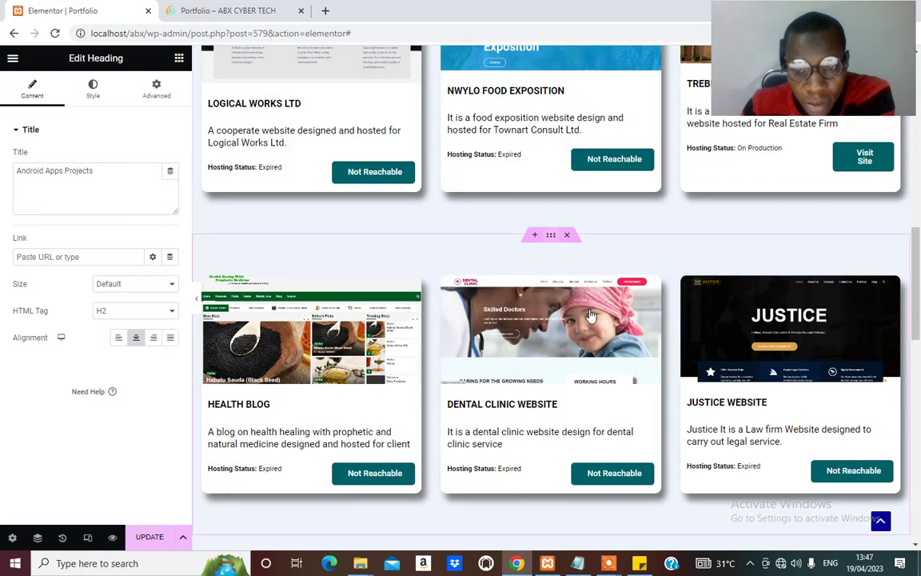
right_click(551, 235)
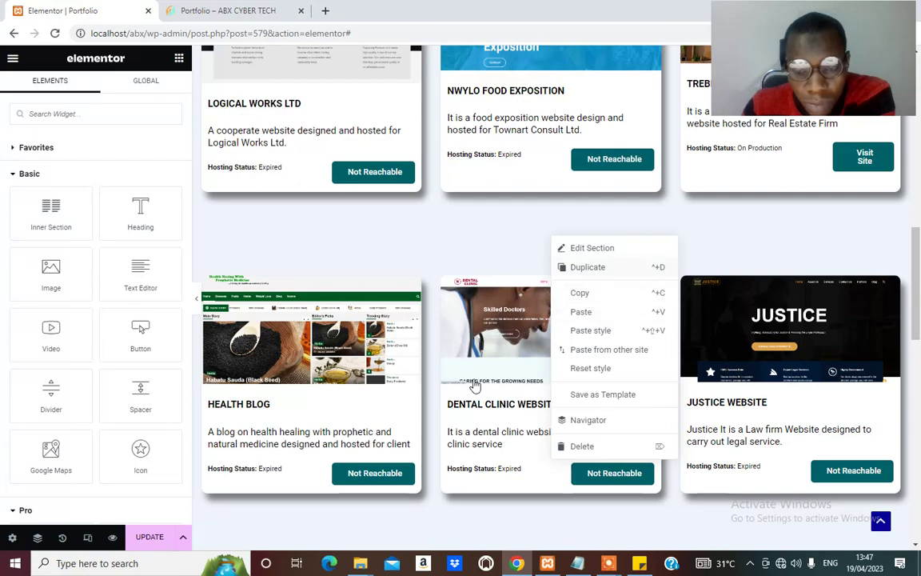
click(633, 373)
Move the duplicated three-card section so that it sits directly below the Android Apps Projects heading
scroll(633, 372, down, 2)
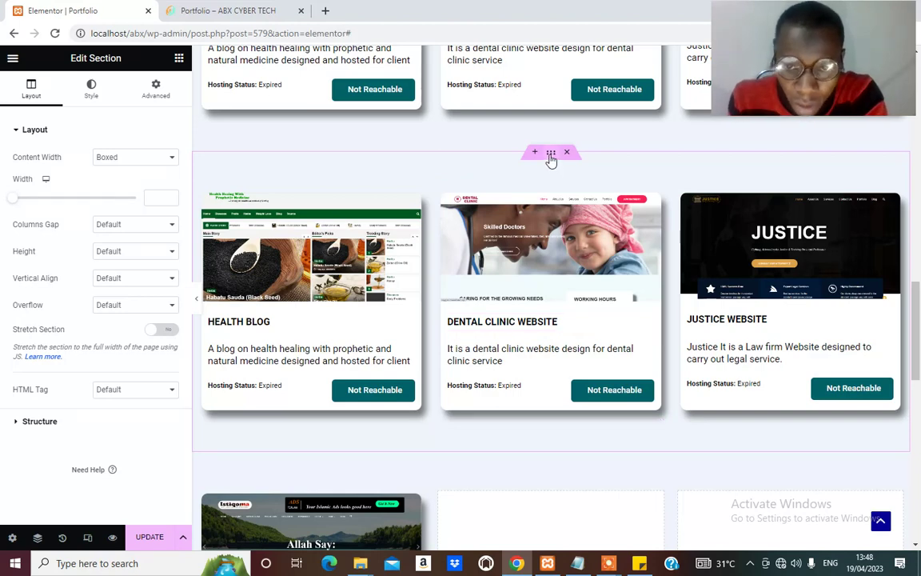
drag(551, 152, 584, 321)
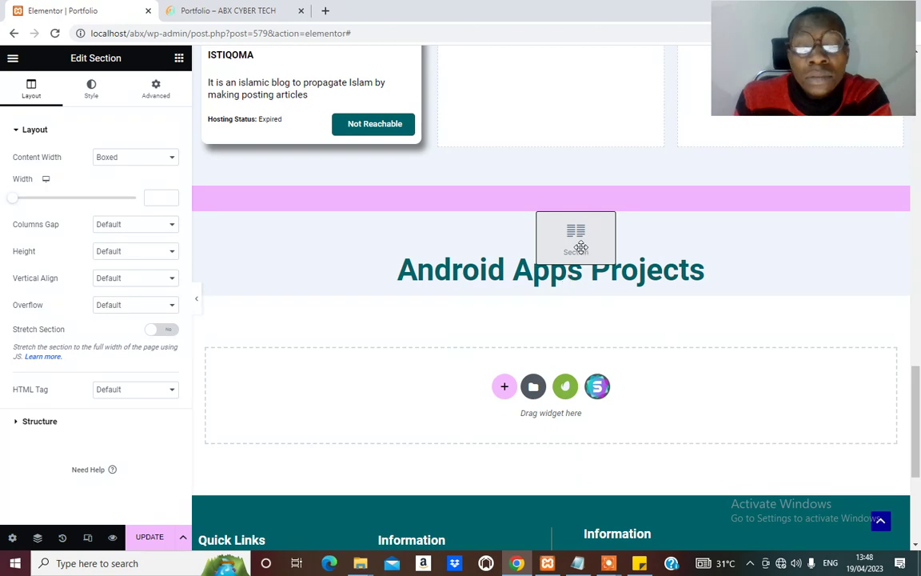
drag(574, 254, 573, 255)
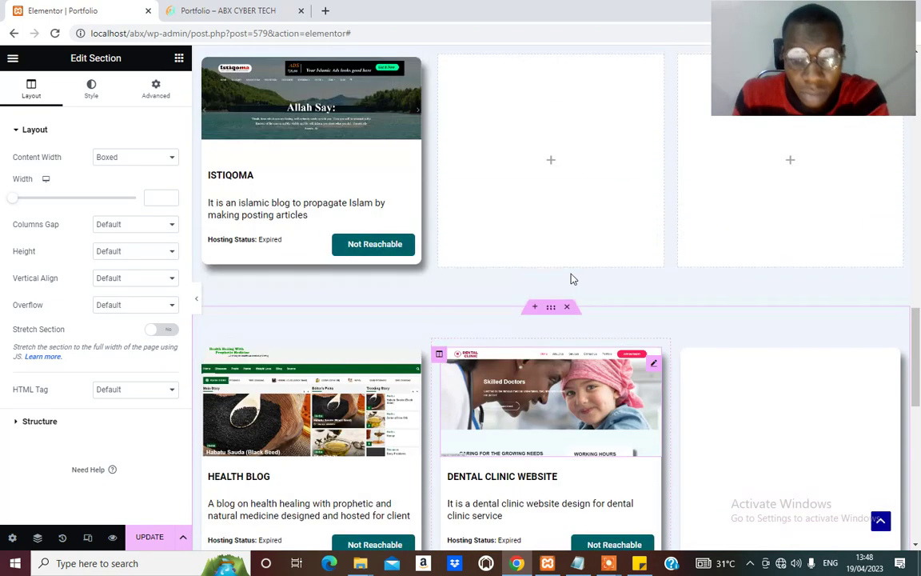
scroll(570, 280, down, 3)
drag(551, 362, 542, 68)
drag(641, 223, 684, 322)
scroll(684, 321, up, 1)
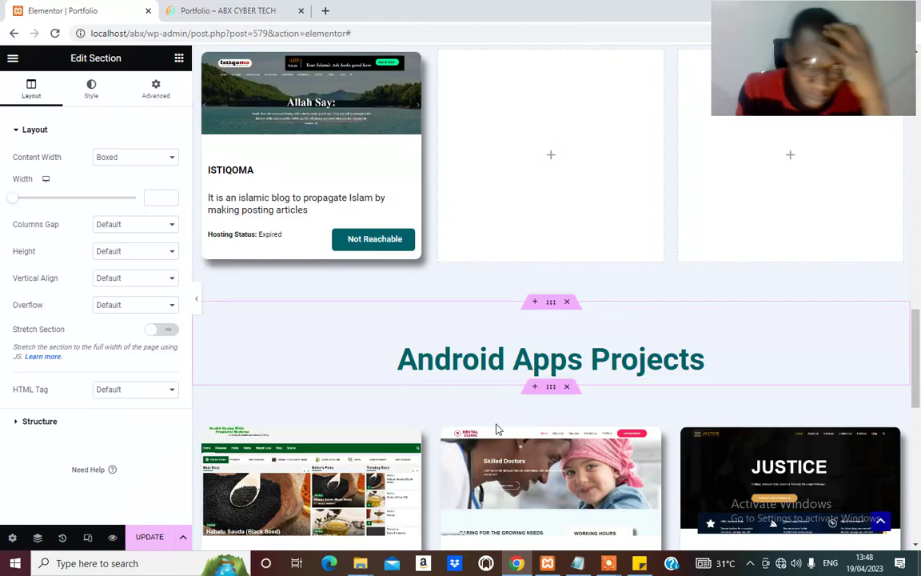
Start a file upload for the Health Blog card's image under Android Apps Projects and browse to the flutter folder in 6 Portfolio
scroll(511, 400, down, 3)
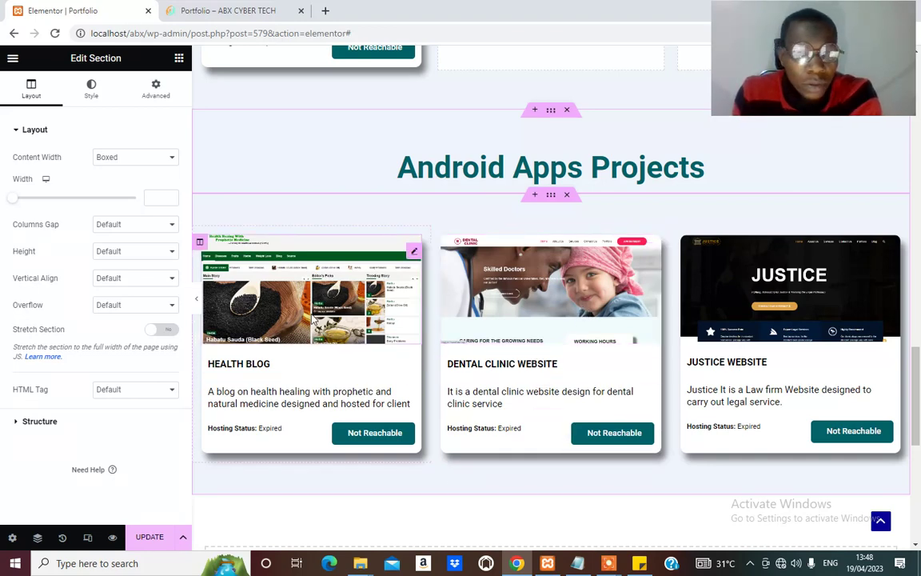
click(96, 196)
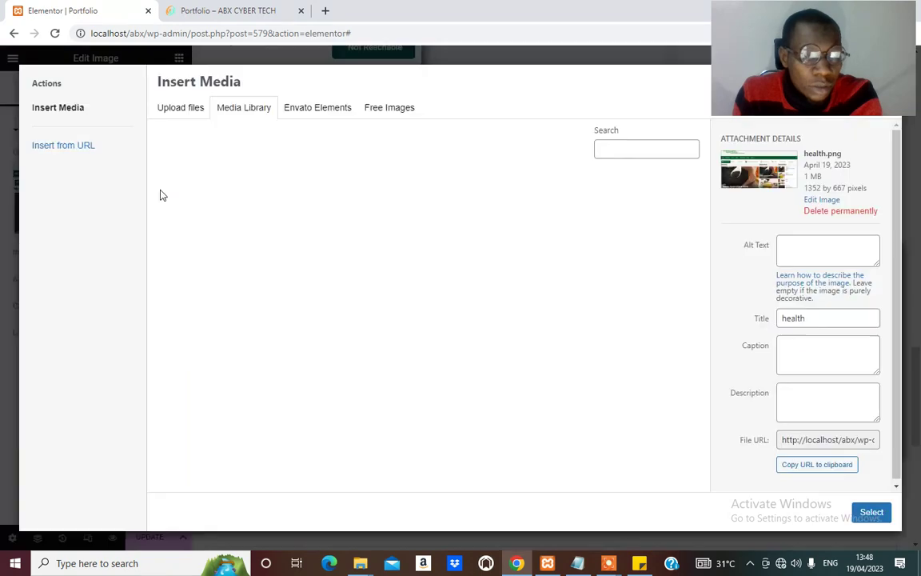
click(180, 108)
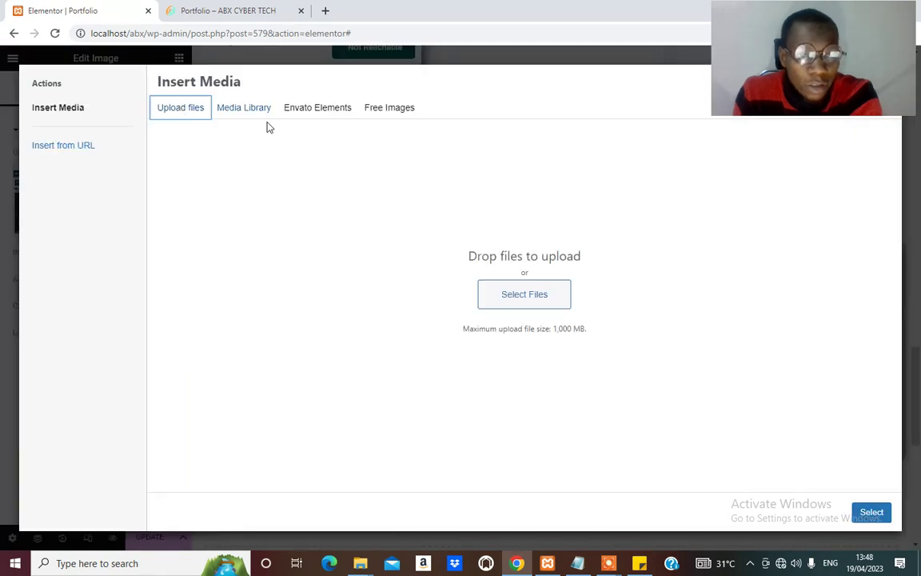
click(525, 300)
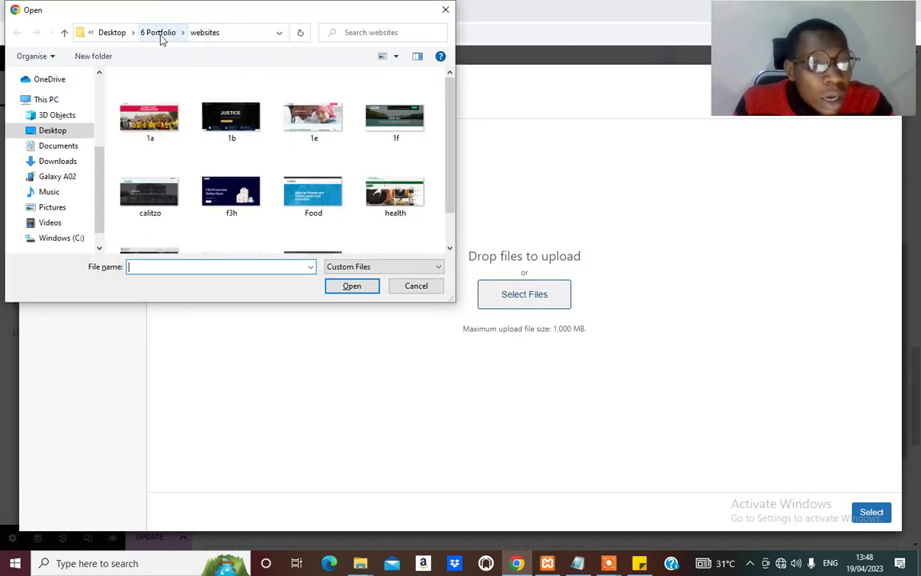
click(160, 33)
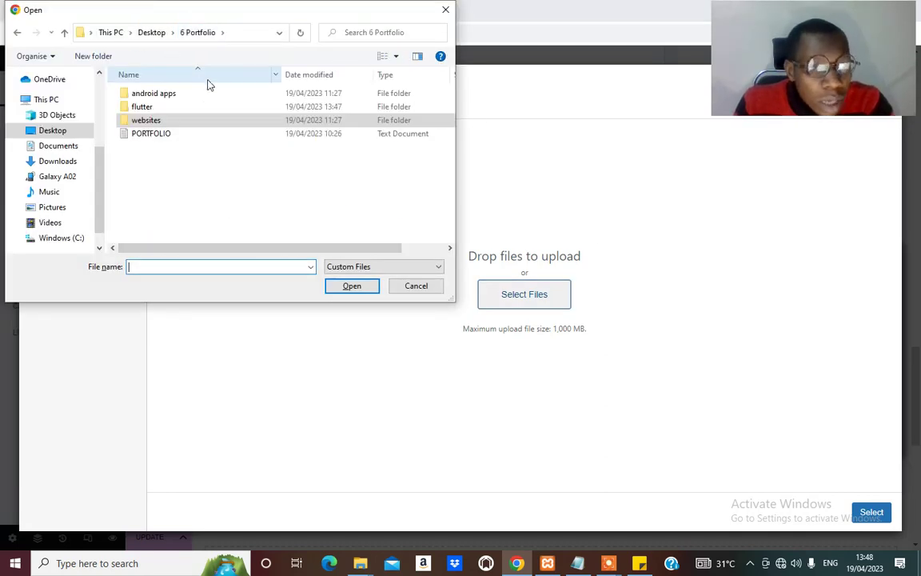
double_click(142, 108)
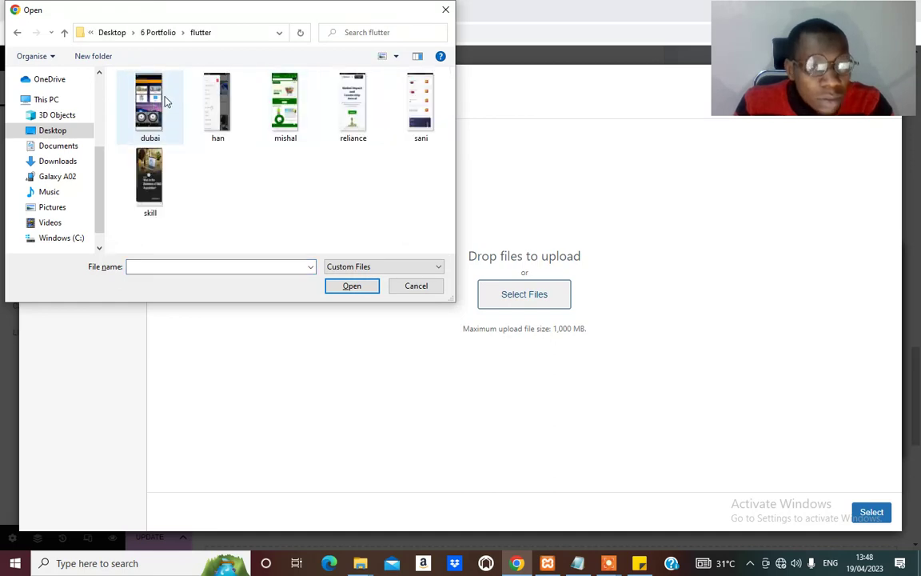
Select the dubai, han, mishal, reliance, sani and skill images in the flutter folder and upload them to the media library
click(165, 101)
ctrl+click(218, 107)
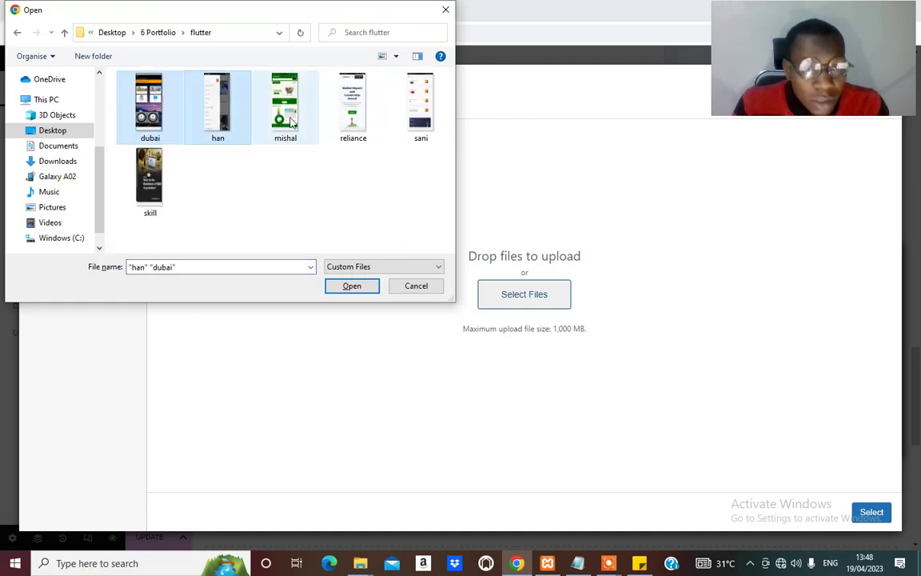
ctrl+click(285, 108)
ctrl+click(352, 108)
ctrl+click(432, 120)
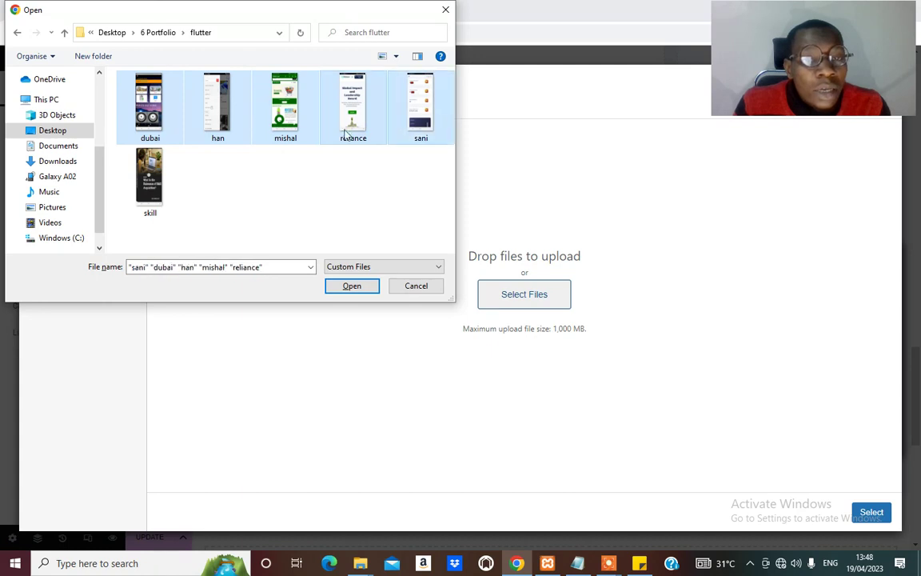
ctrl+click(164, 180)
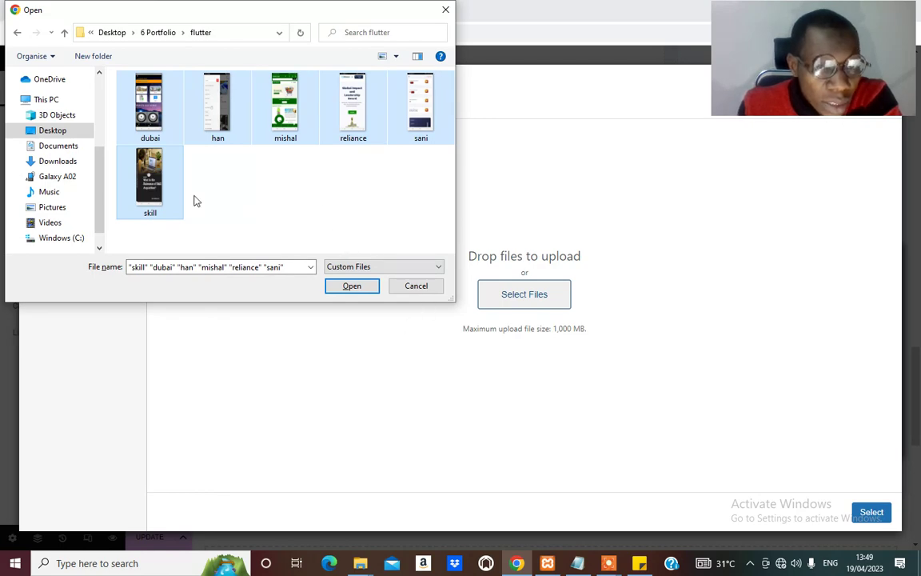
click(353, 286)
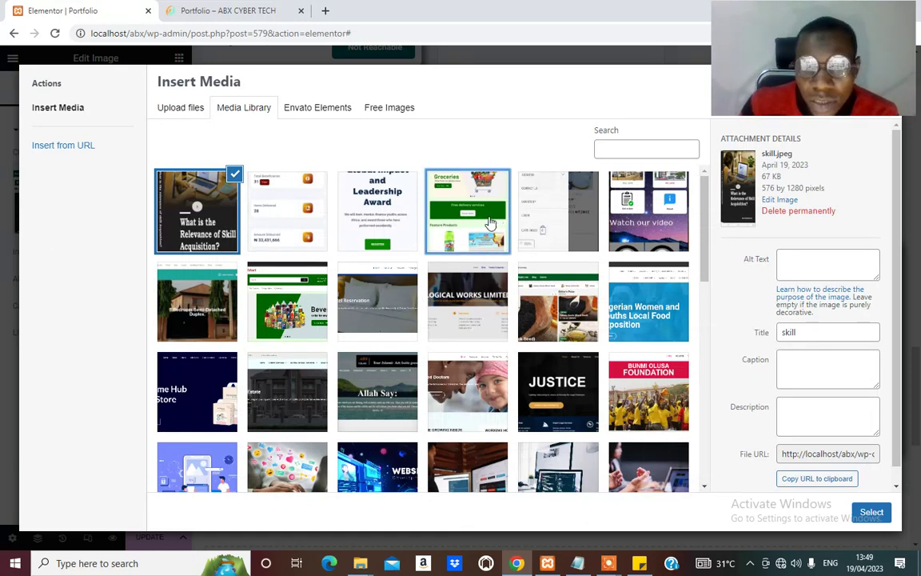
Look up the Mishal Merdi Mart entry in the PORTFOLIO notes in Notepad and return to the media library with the mishal image selected
click(467, 212)
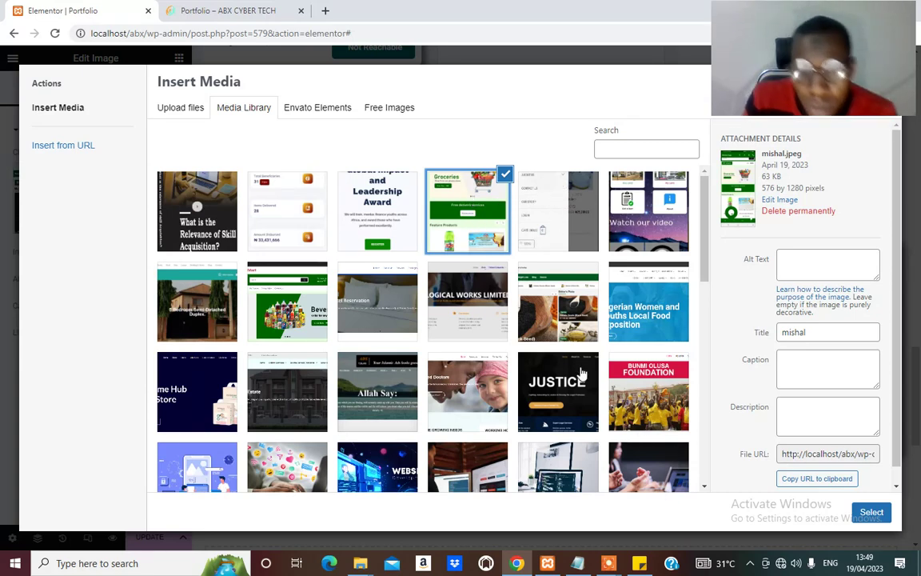
click(578, 563)
scroll(223, 371, down, 2)
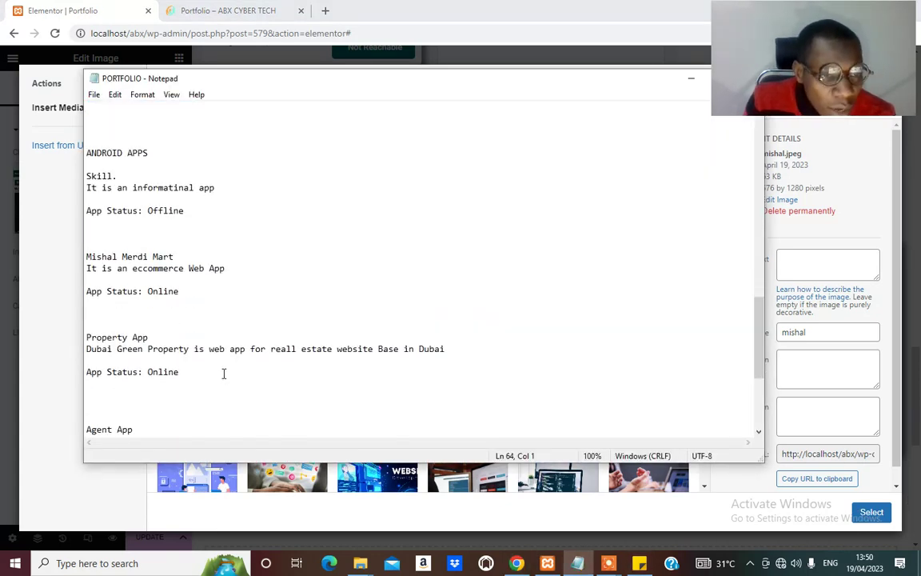
drag(179, 256, 48, 260)
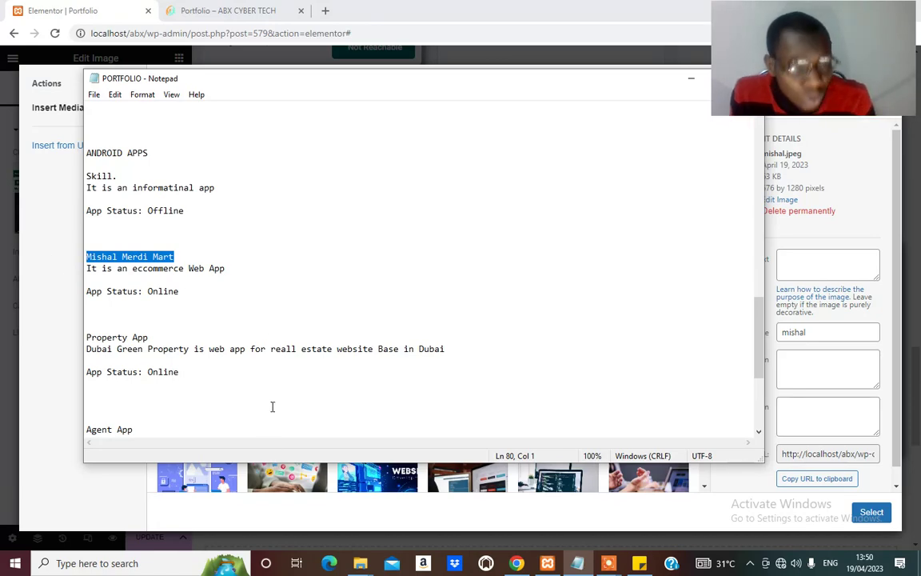
click(51, 312)
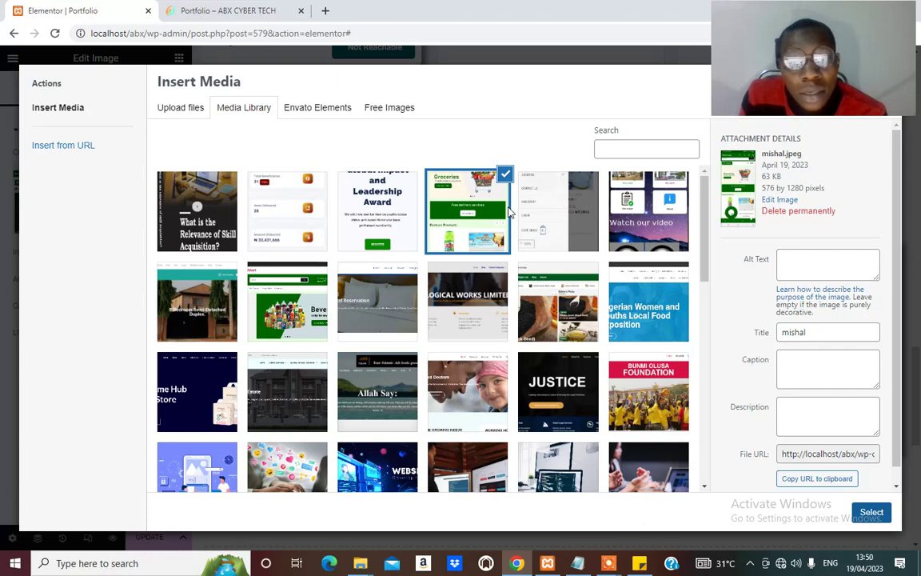
double_click(495, 230)
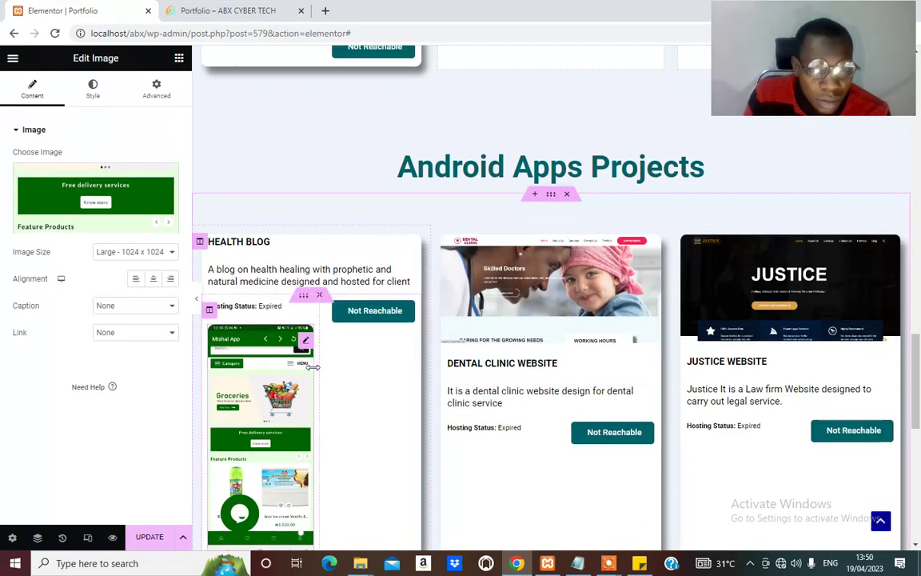
scroll(316, 366, down, 2)
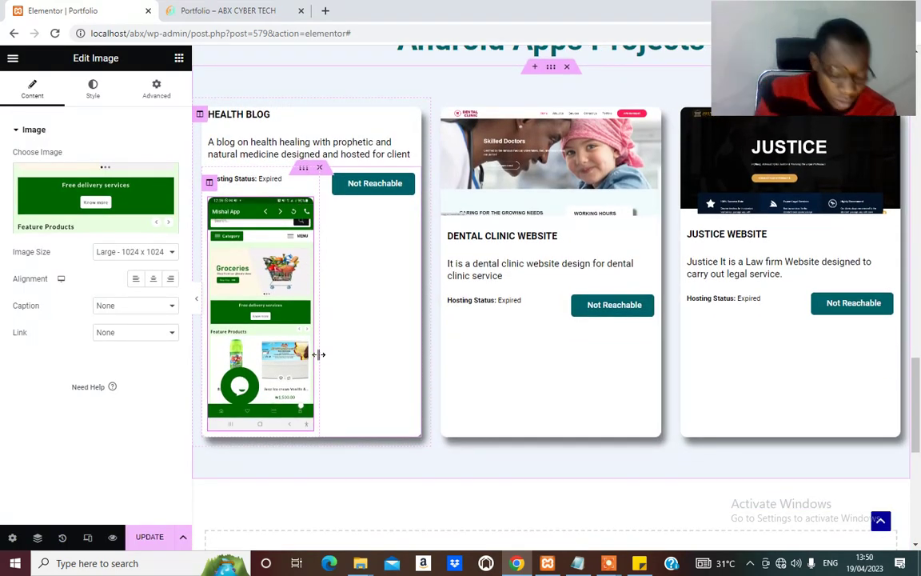
key(ctrl+z)
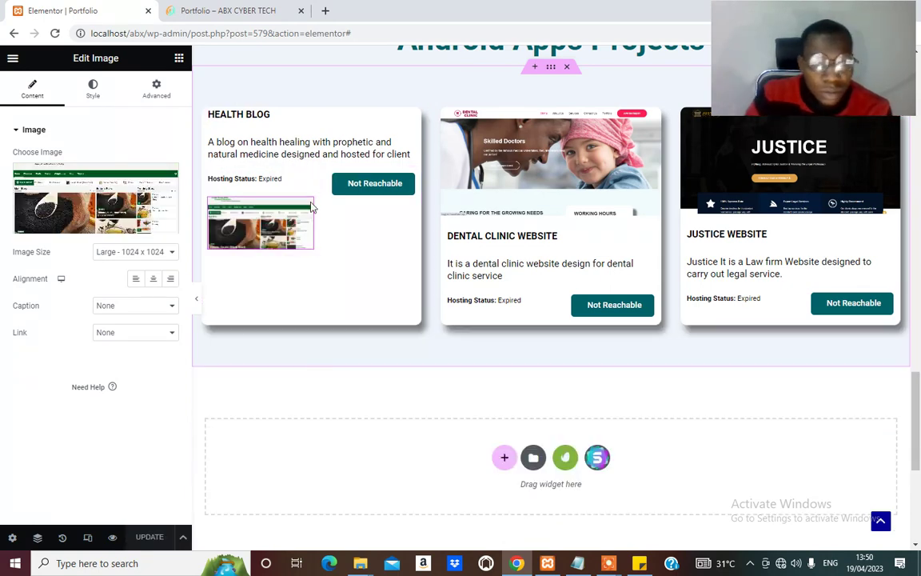
Undo the move that placed the Health Blog card's image below its text under Android Apps Projects
key(ctrl+z)
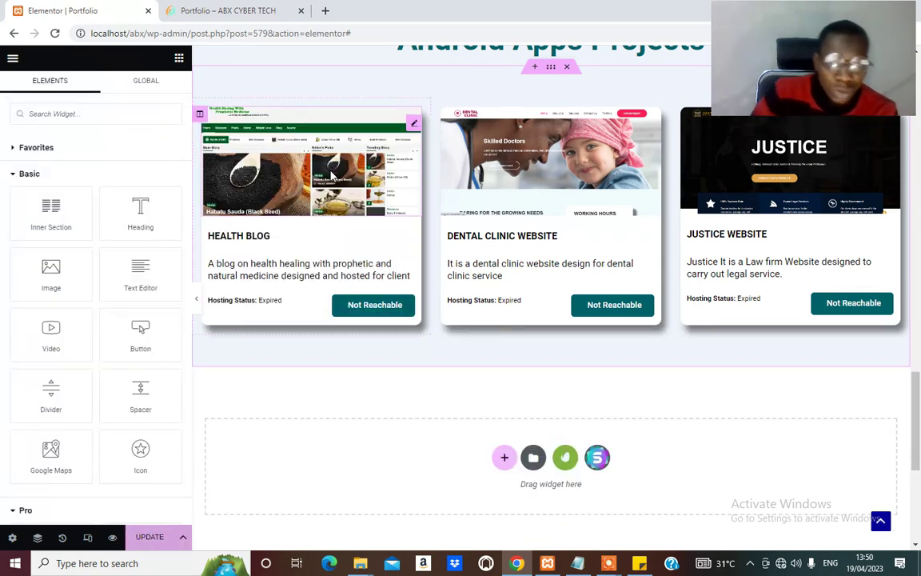
scroll(332, 175, up, 4)
scroll(344, 319, down, 4)
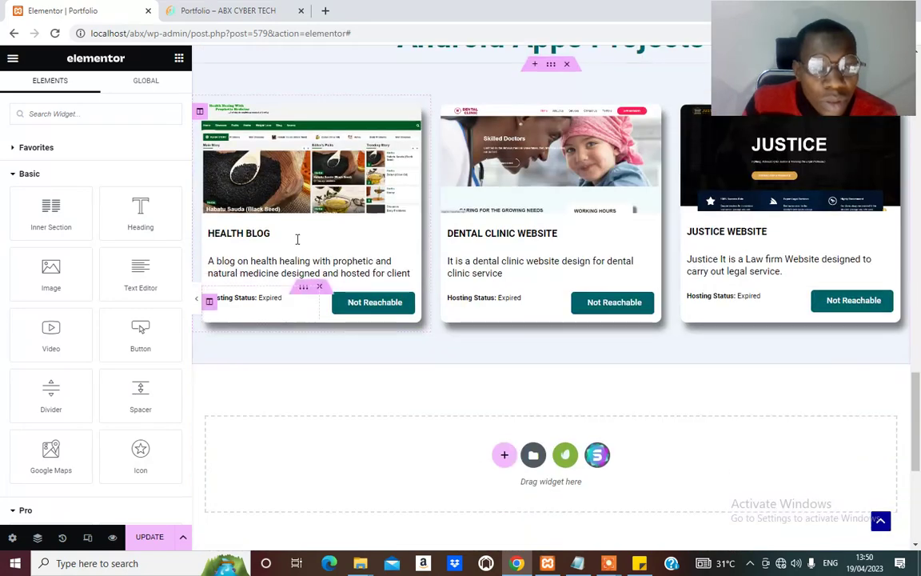
Replace the Health Blog card's image under Android Apps Projects with the mishal image from the media library
click(220, 173)
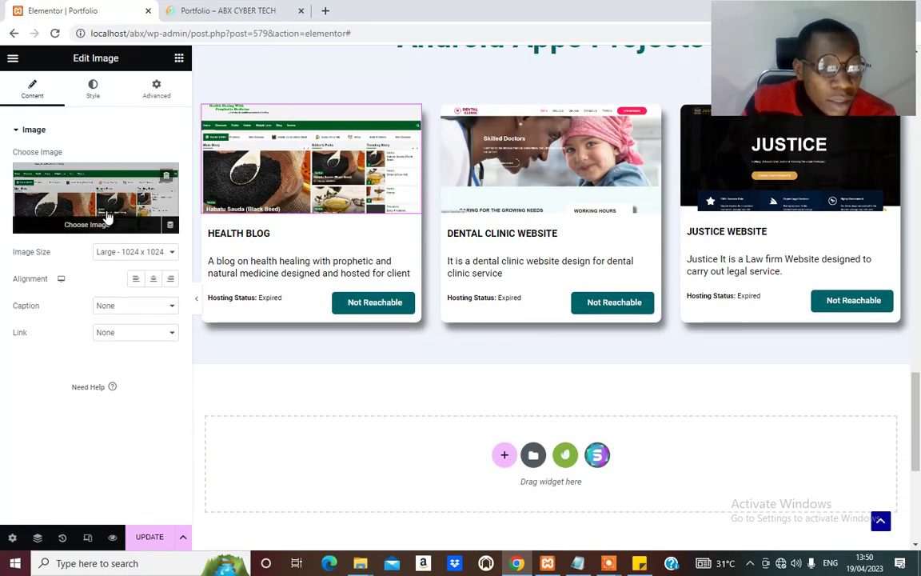
click(108, 218)
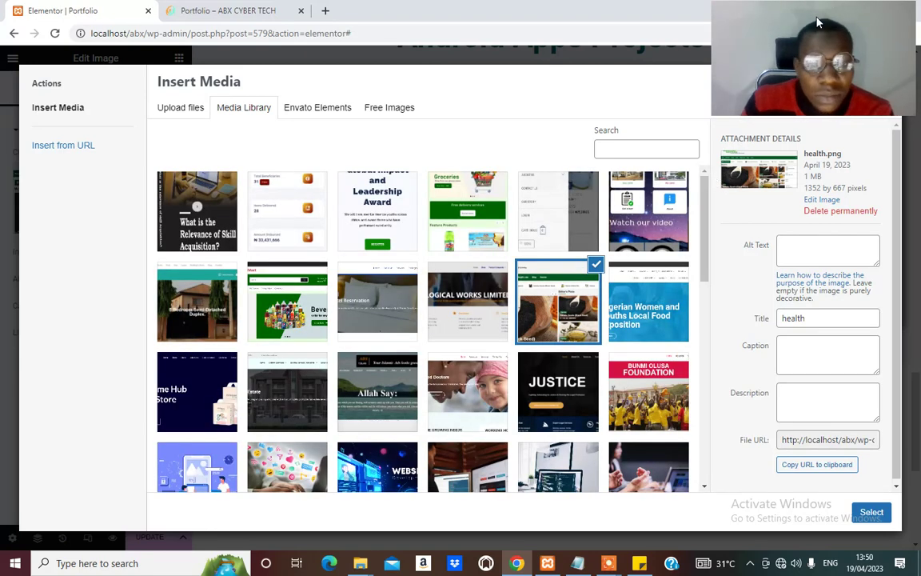
click(440, 198)
click(872, 512)
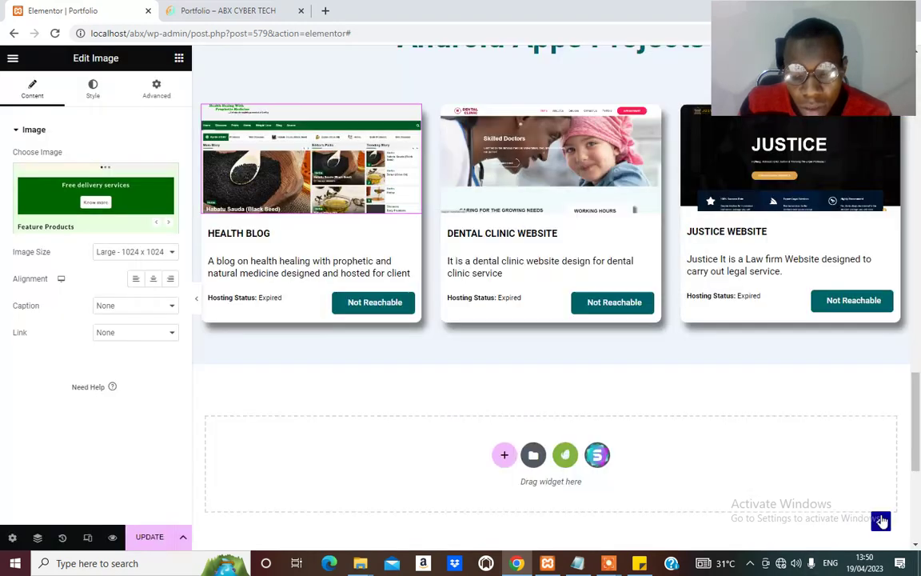
Compare the height and layout of the Mishal App card with its neighbouring cards and the website project cards above
scroll(272, 356, down, 3)
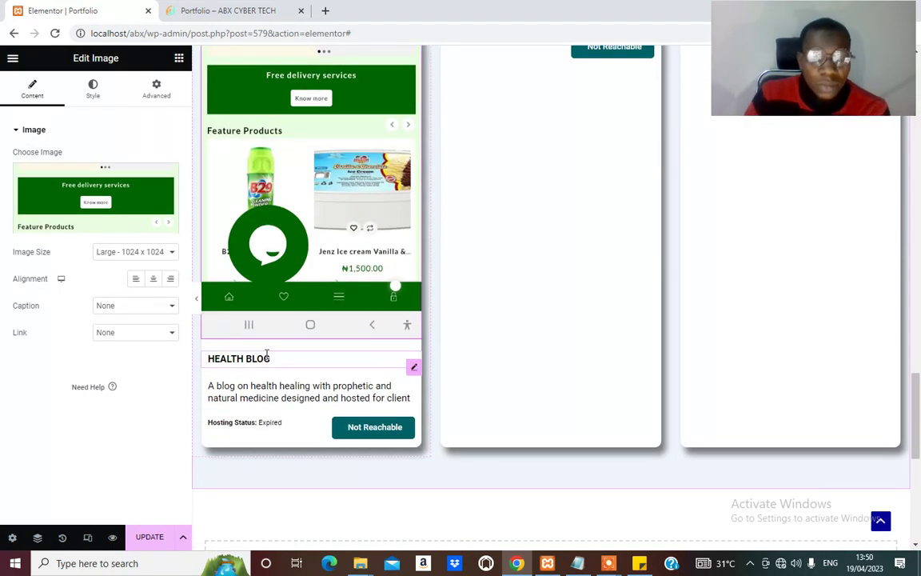
scroll(273, 348, up, 6)
scroll(279, 331, up, 4)
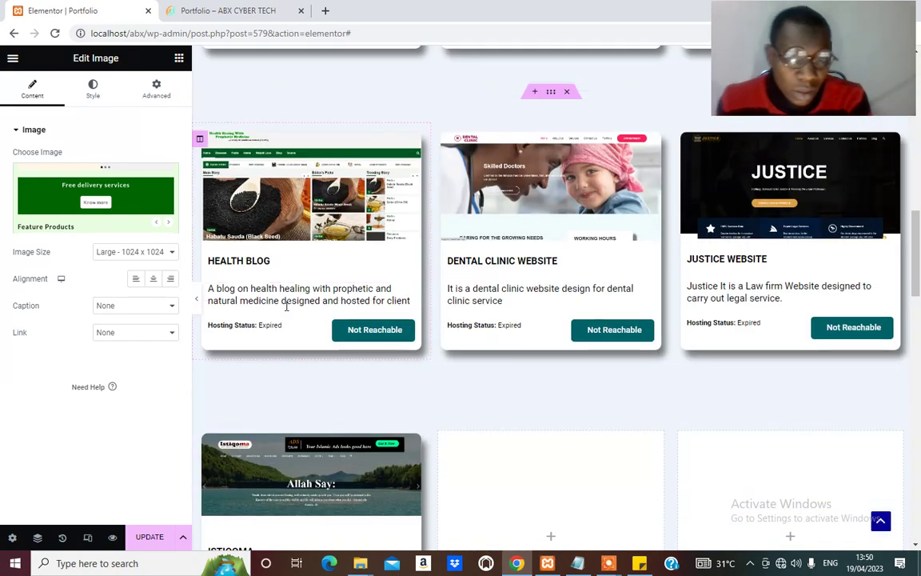
scroll(256, 315, down, 5)
scroll(249, 328, down, 4)
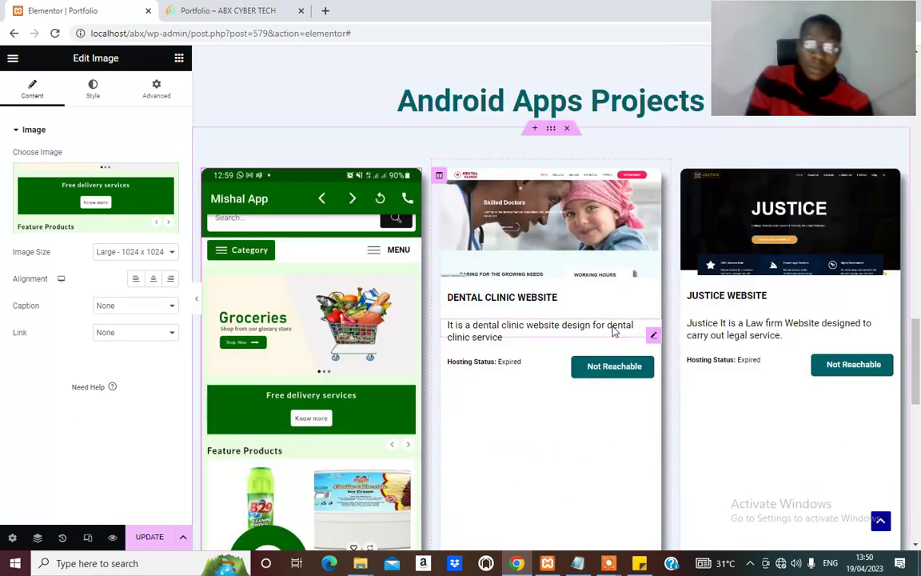
scroll(348, 319, down, 1)
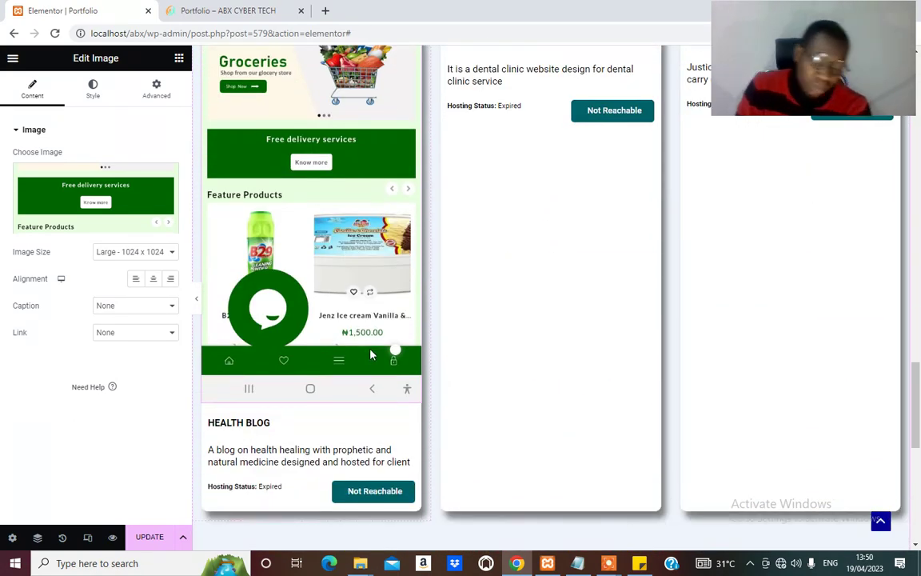
scroll(292, 388, up, 3)
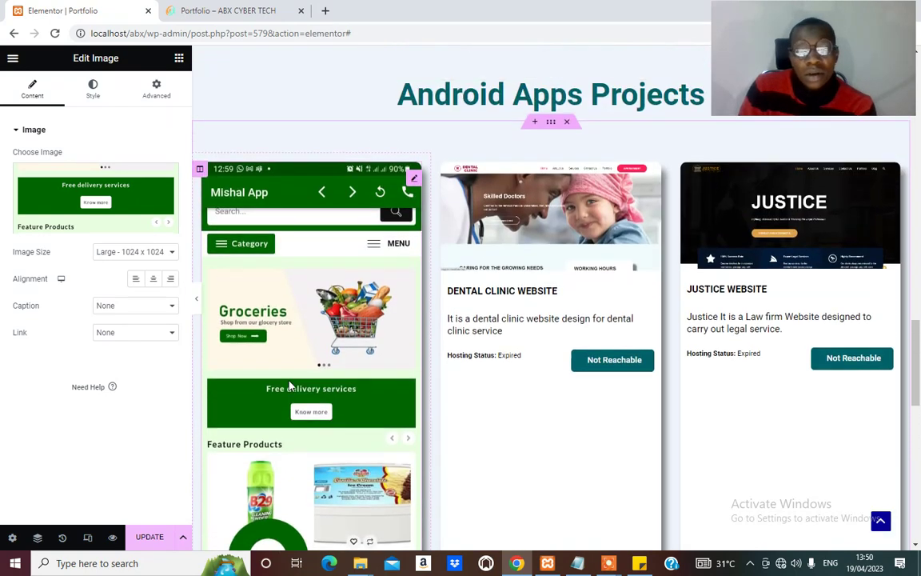
scroll(188, 267, down, 2)
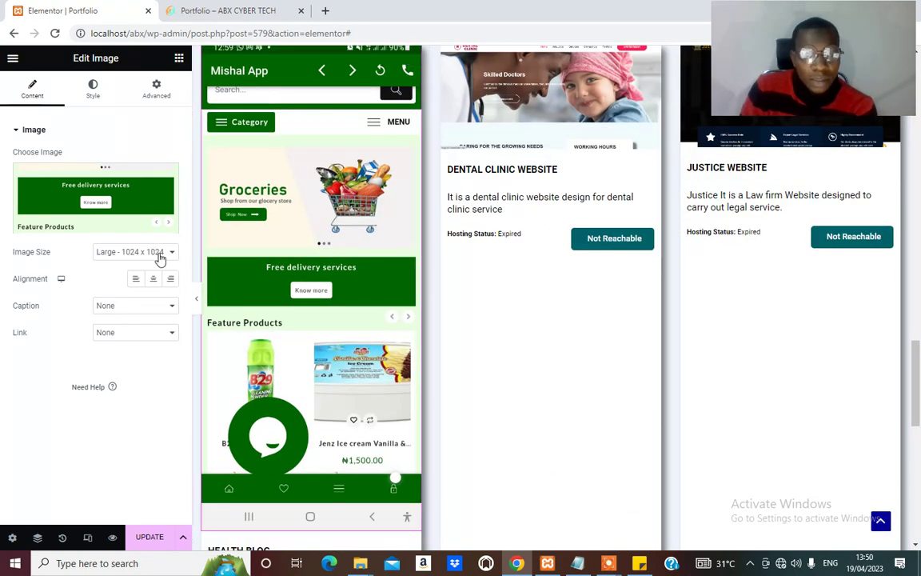
Try the Medium - 300 x 300 and Medium Large image sizes on the Mishal App image, then restore Large - 1024 x 1024
click(160, 256)
click(140, 275)
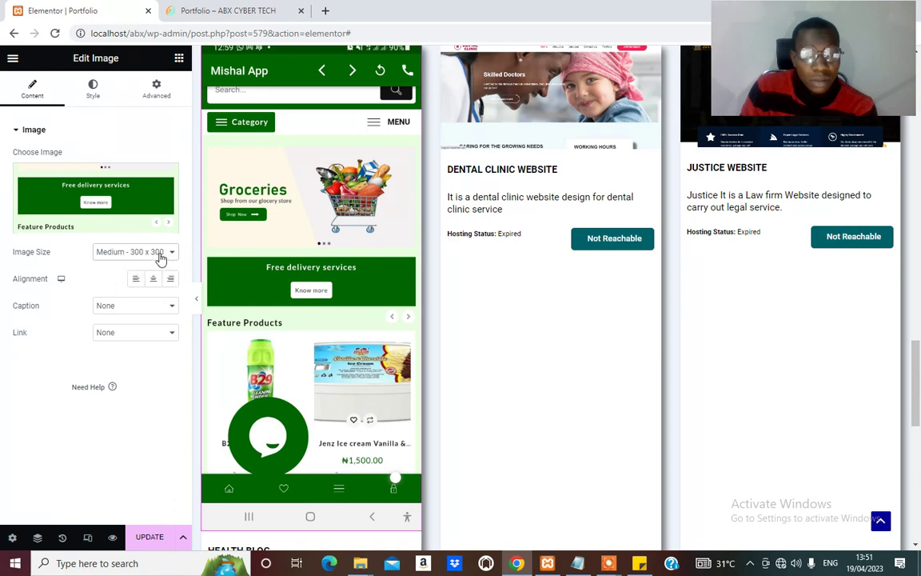
click(159, 255)
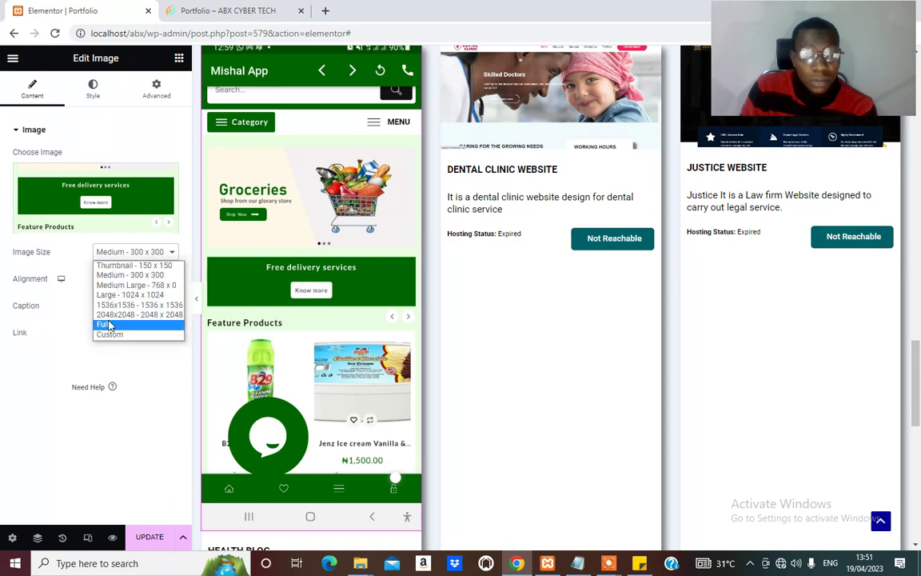
click(154, 286)
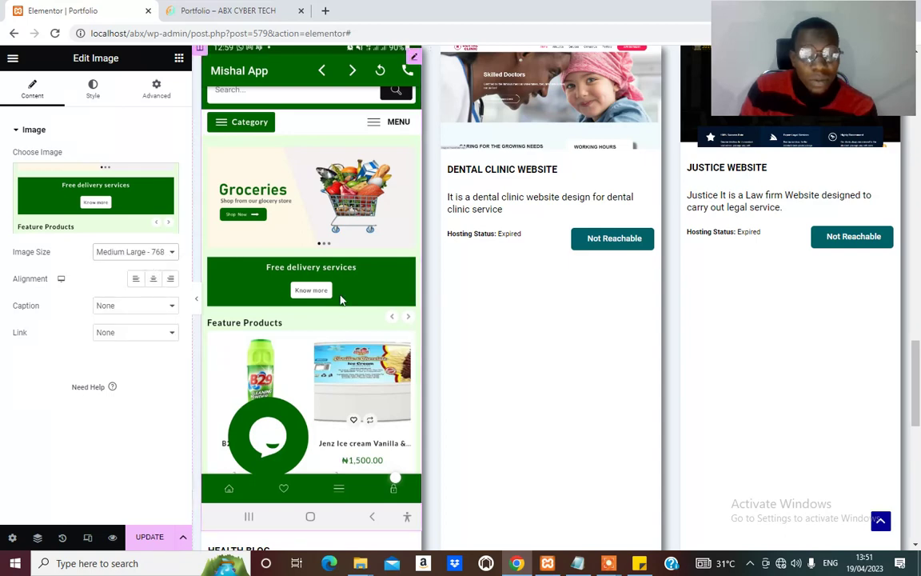
click(134, 256)
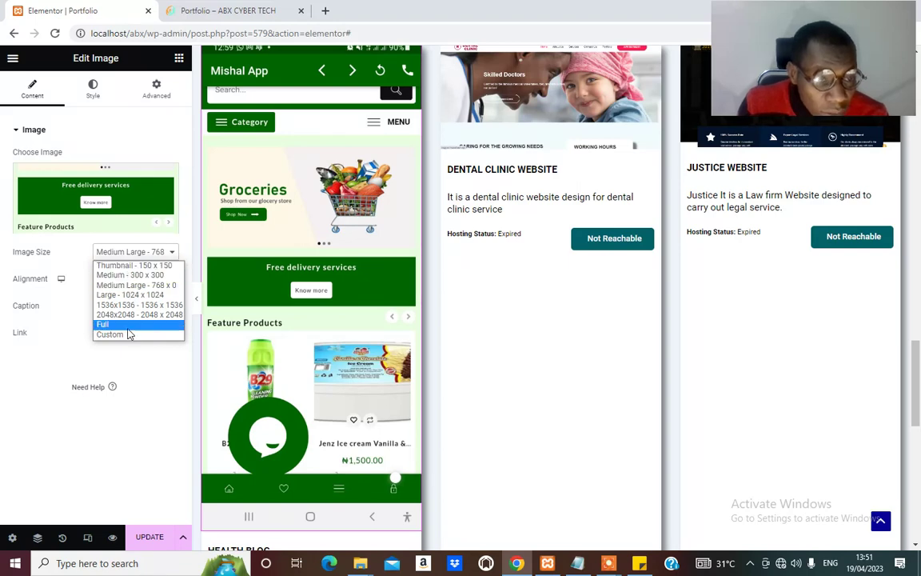
click(139, 299)
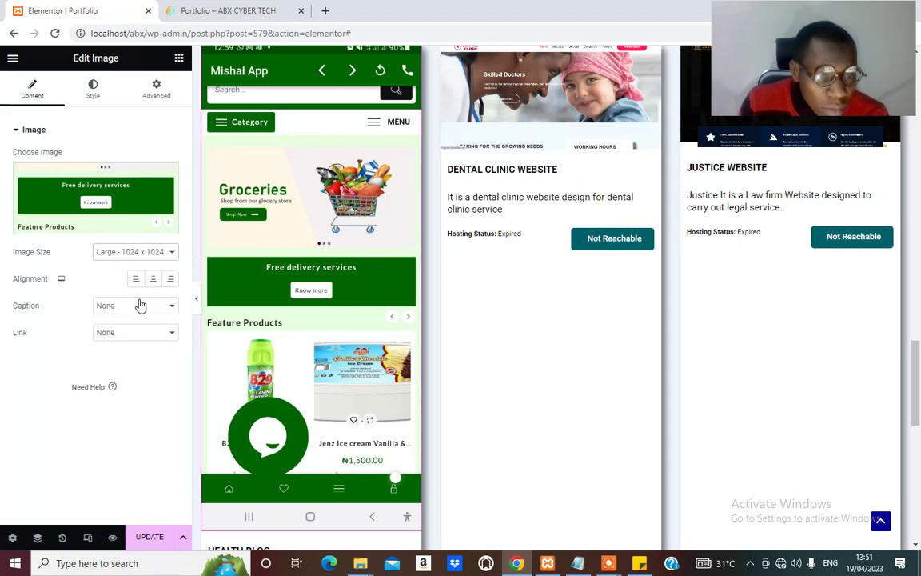
Duplicate the column containing the Mishal App card in the Android Apps Projects section
scroll(662, 335, down, 4)
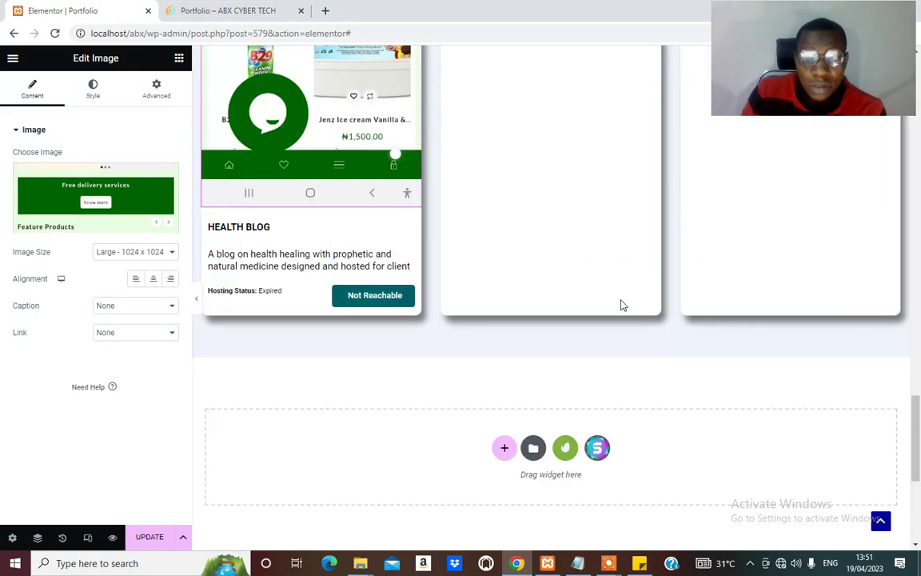
scroll(623, 303, up, 5)
scroll(617, 283, up, 3)
scroll(509, 377, down, 2)
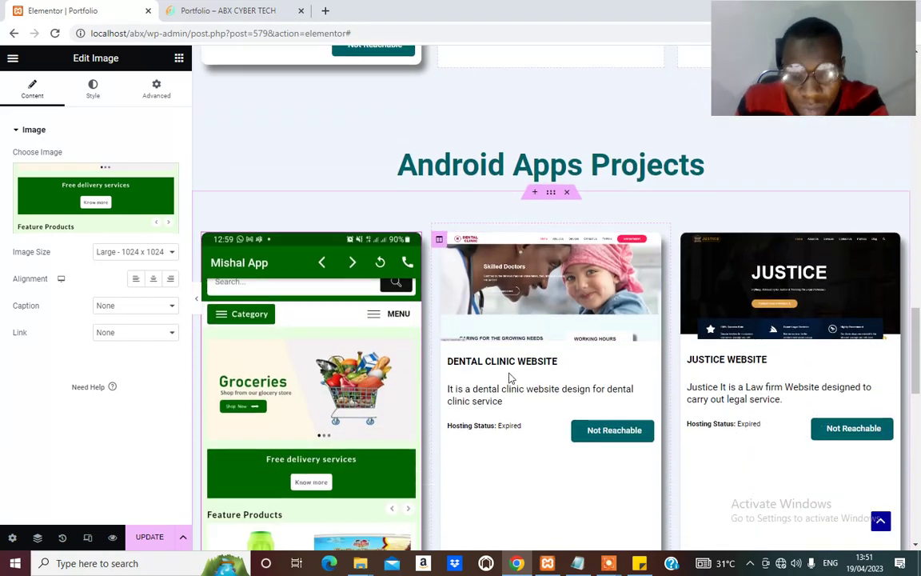
scroll(497, 380, down, 1)
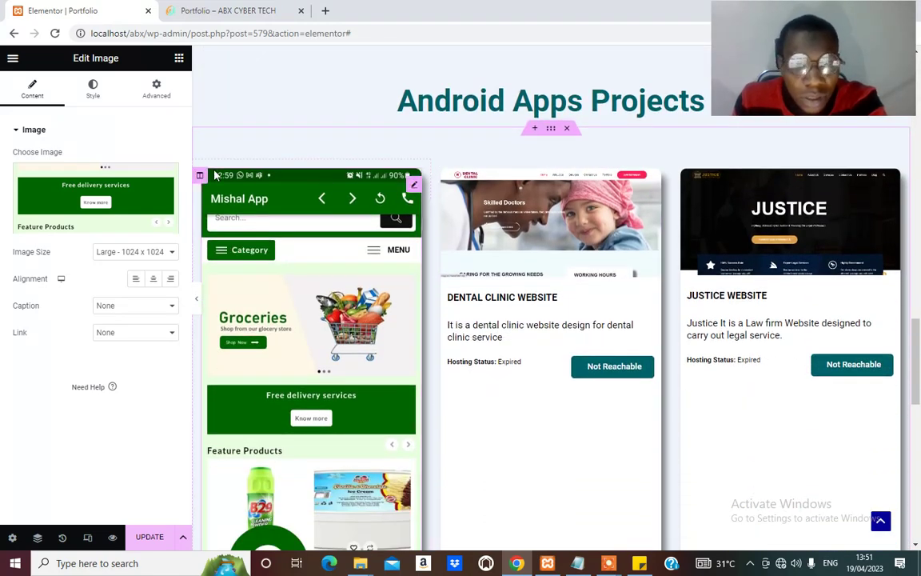
right_click(200, 176)
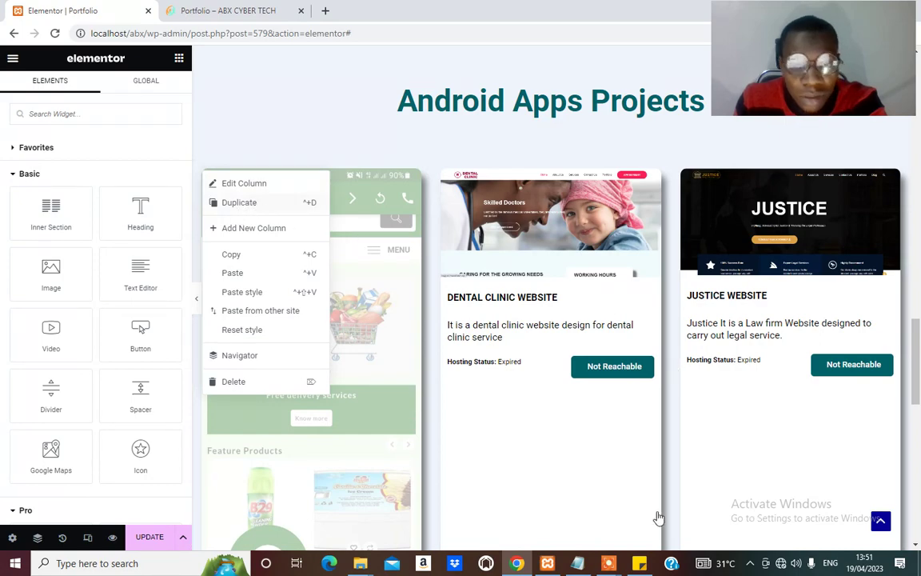
key(ctrl+d)
scroll(694, 431, down, 4)
scroll(672, 421, up, 4)
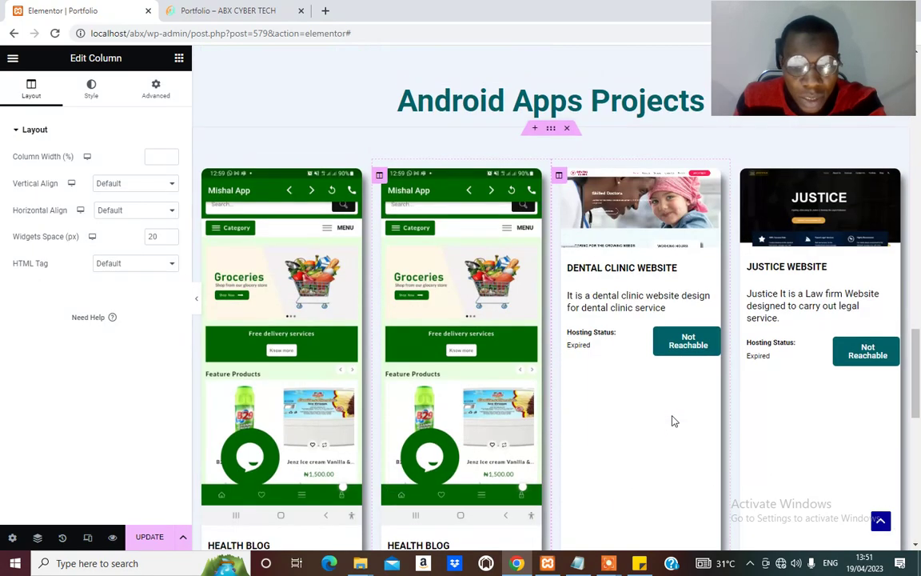
scroll(671, 421, up, 2)
scroll(653, 424, down, 6)
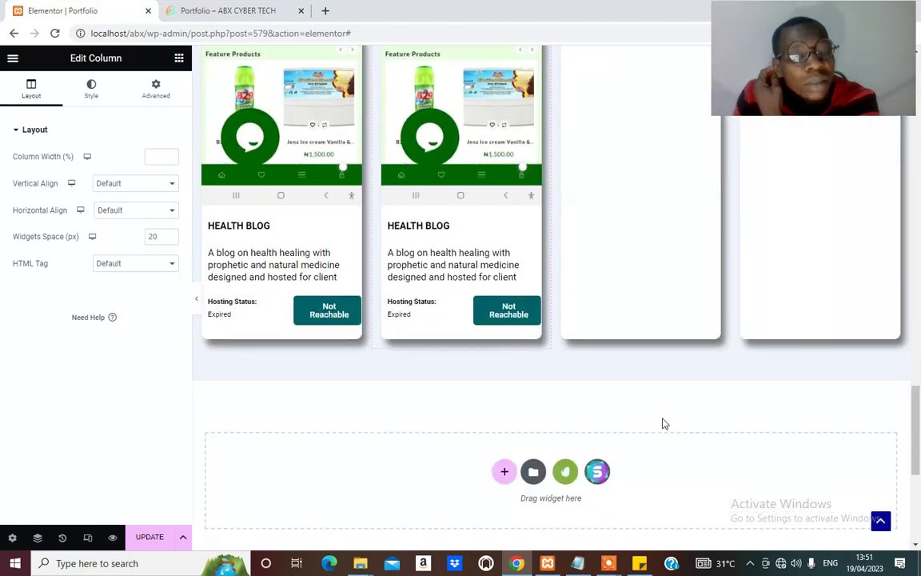
scroll(663, 424, up, 4)
scroll(630, 425, down, 3)
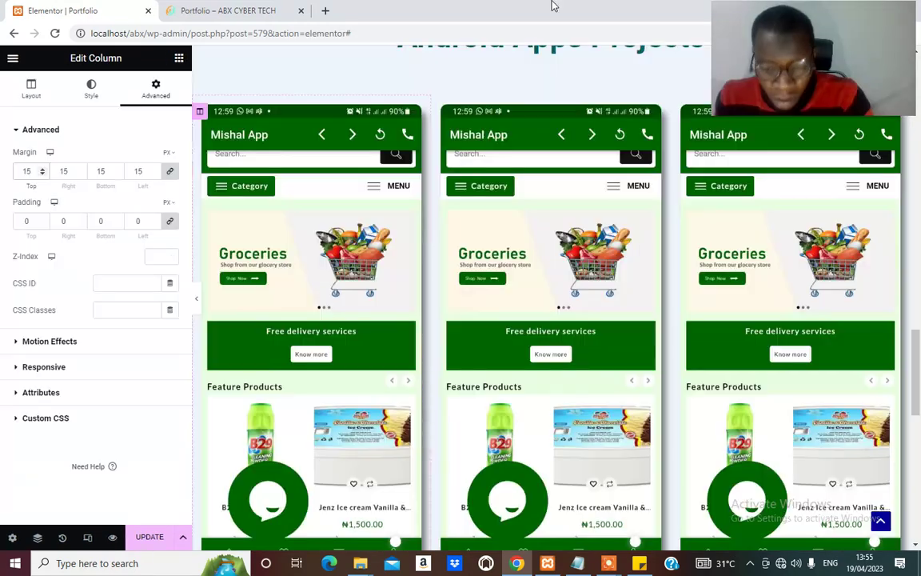
scroll(584, 288, down, 3)
scroll(581, 288, up, 2)
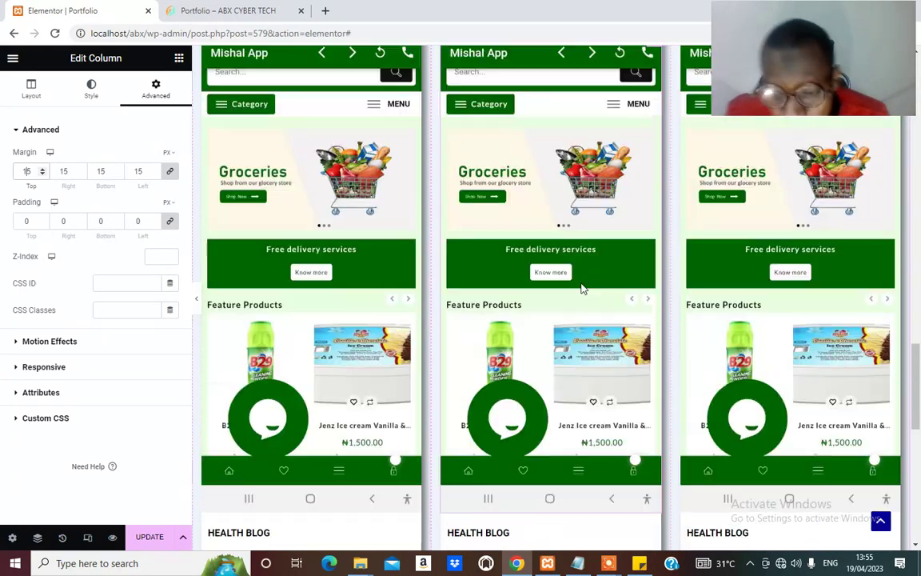
Set the margin of the first Mishal App card's column under Android Apps Projects to 50 px on all sides
scroll(606, 280, up, 3)
scroll(568, 276, down, 3)
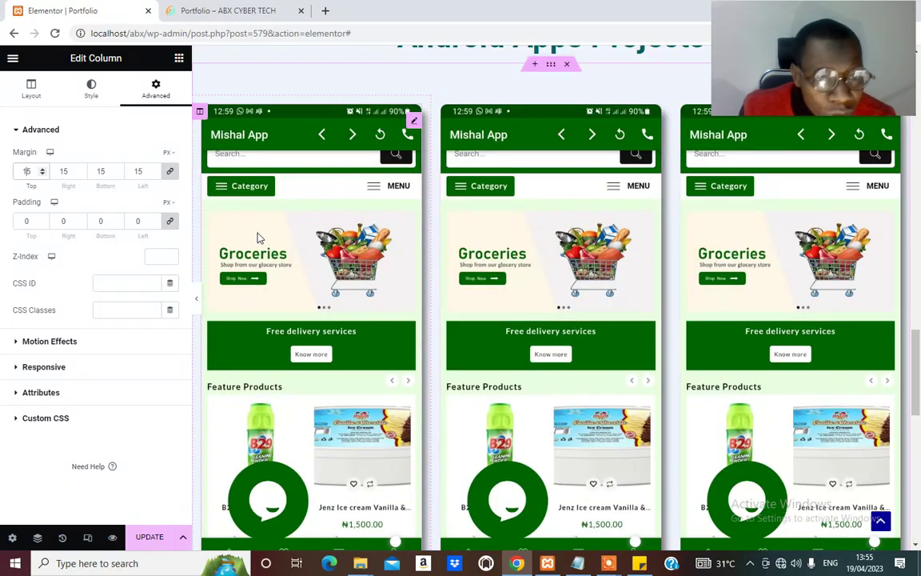
scroll(386, 316, down, 2)
scroll(387, 316, down, 1)
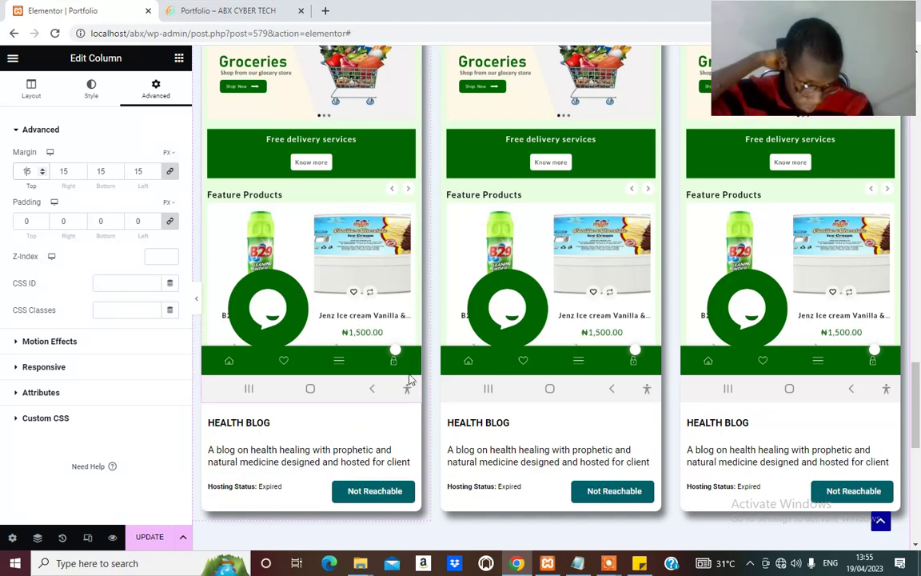
click(226, 486)
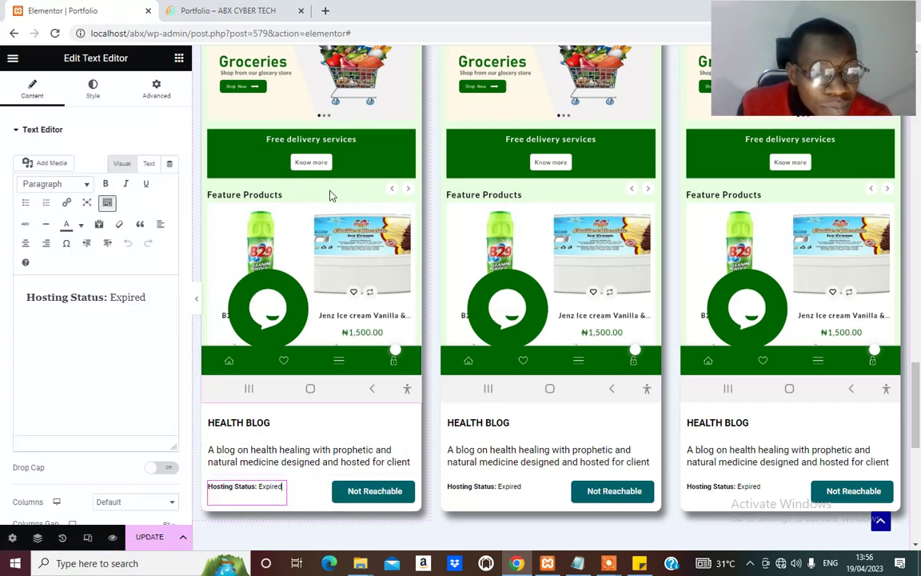
scroll(252, 203, up, 5)
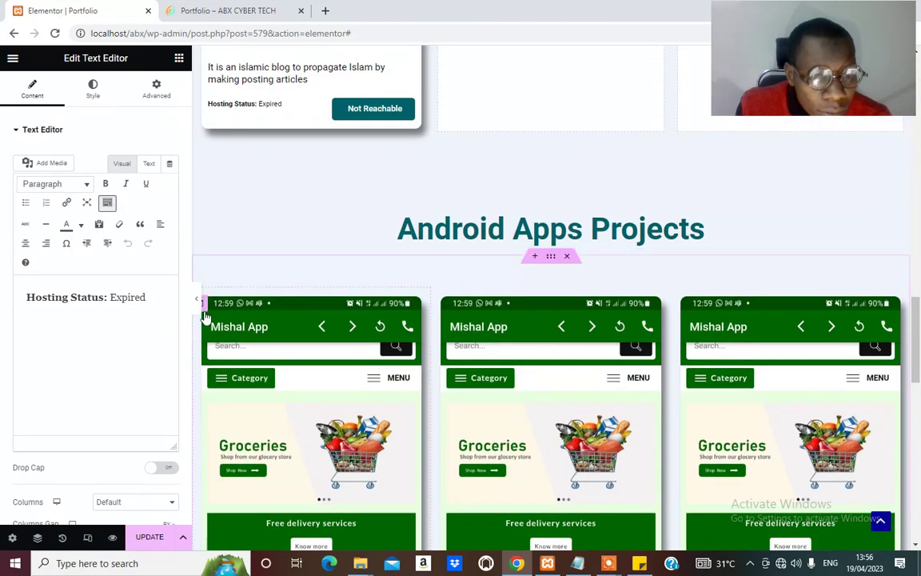
click(205, 308)
scroll(703, 383, down, 5)
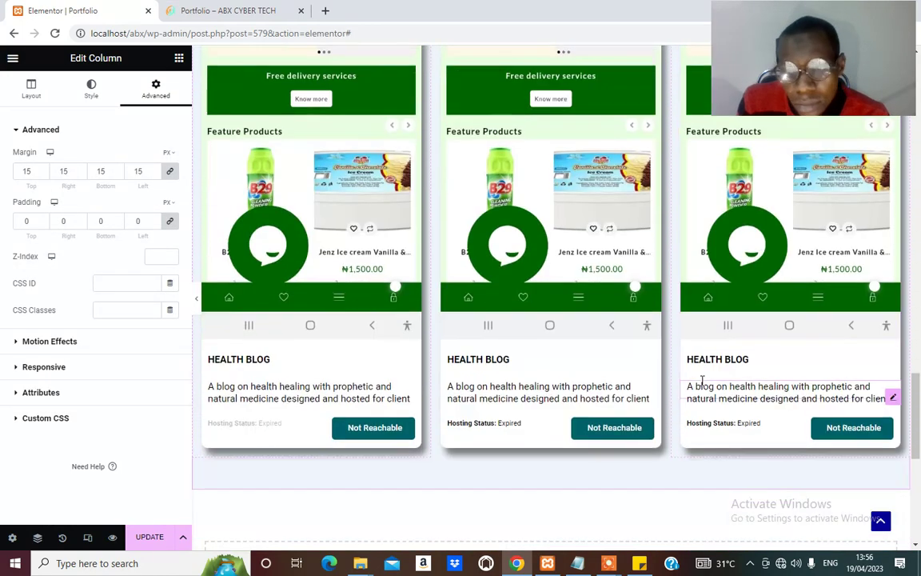
scroll(310, 210, up, 6)
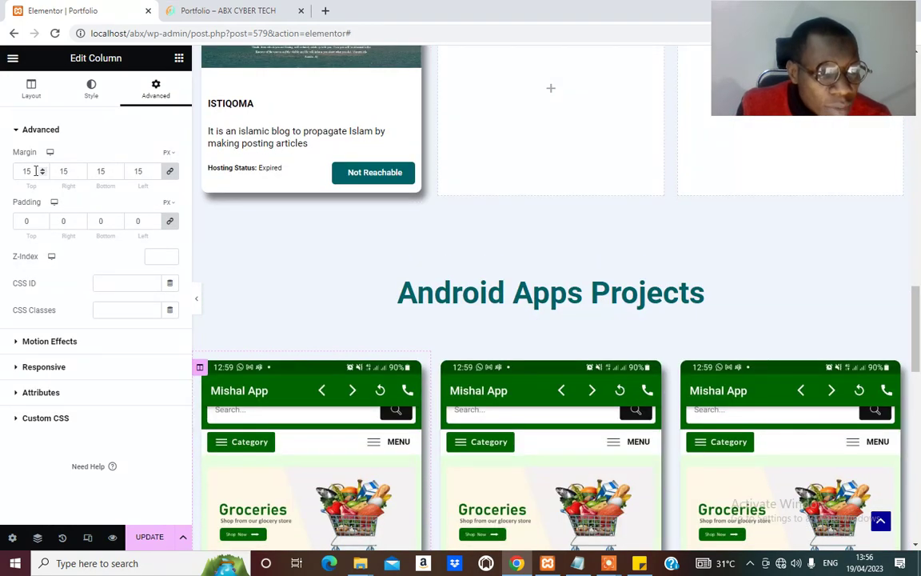
click(35, 171)
key(BackSpace)
key(BackSpace)
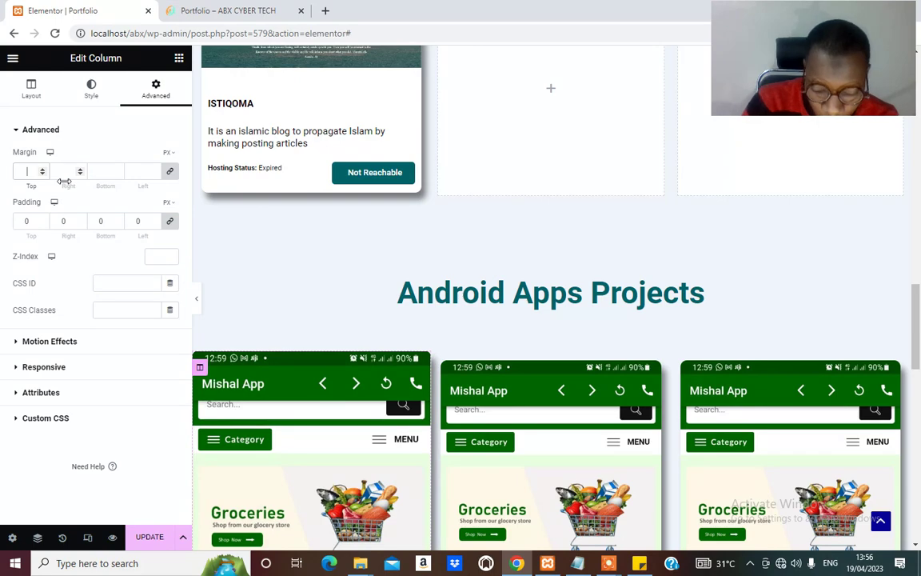
text(50)
Set the third Mishal App card's column margin to 50 px on all sides, matching the first card
scroll(559, 296, down, 5)
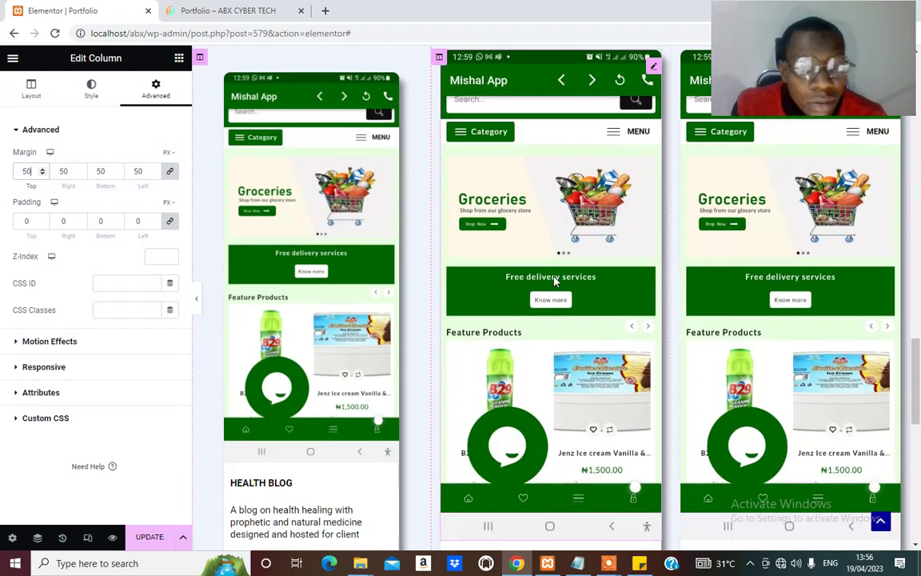
scroll(550, 283, down, 2)
scroll(761, 189, up, 6)
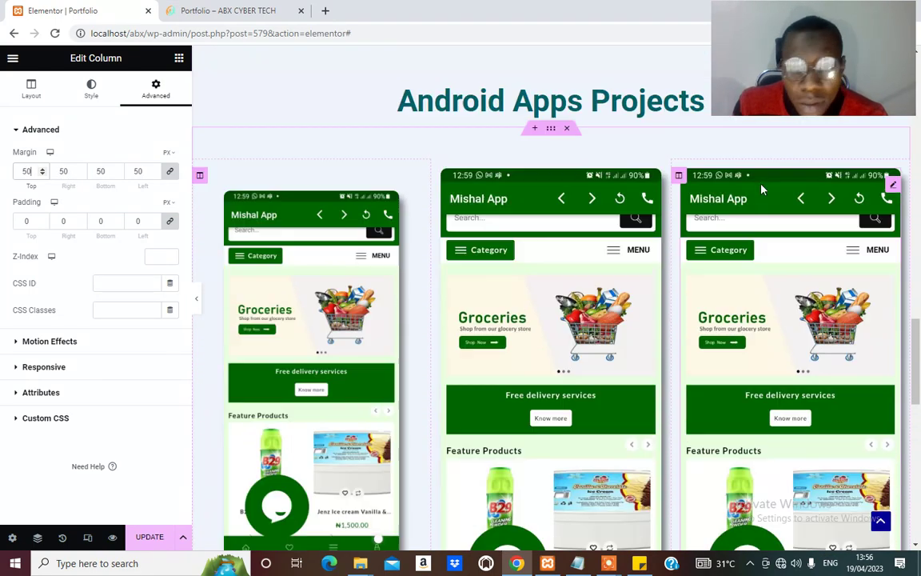
click(678, 175)
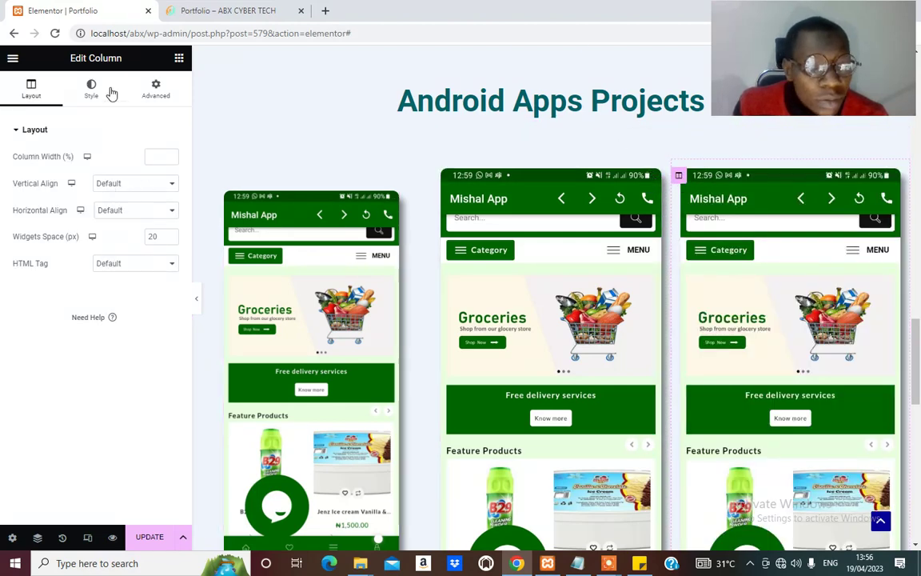
click(160, 157)
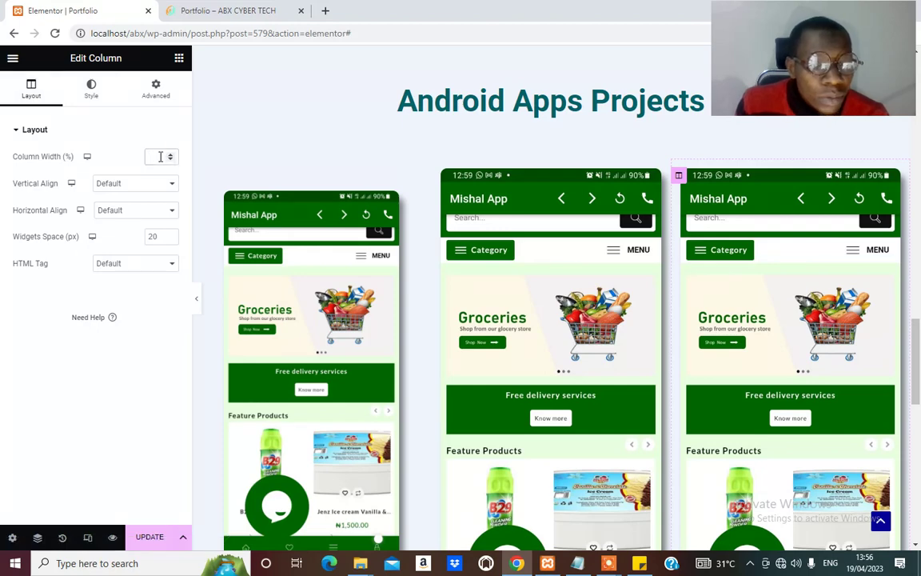
click(158, 92)
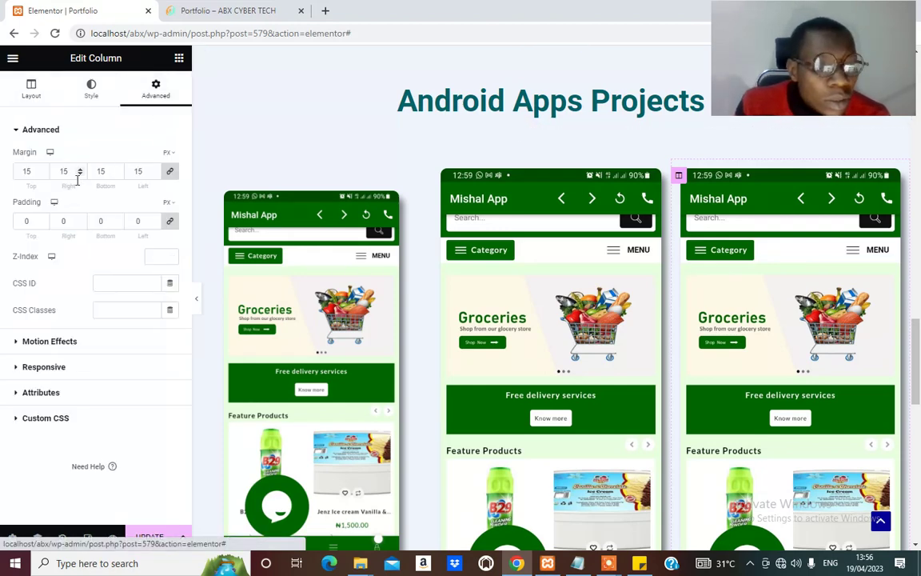
click(30, 171)
text(15)
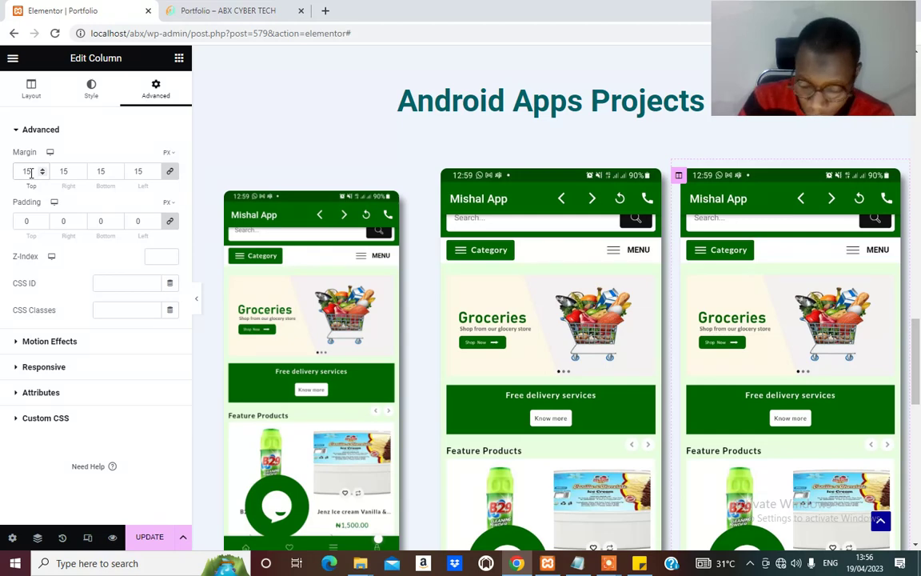
text(0)
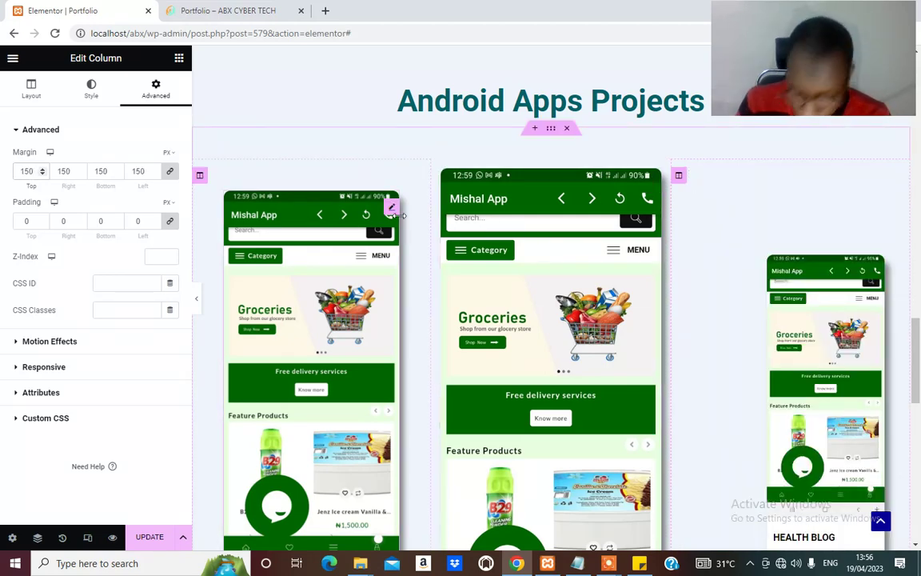
key(BackSpace)
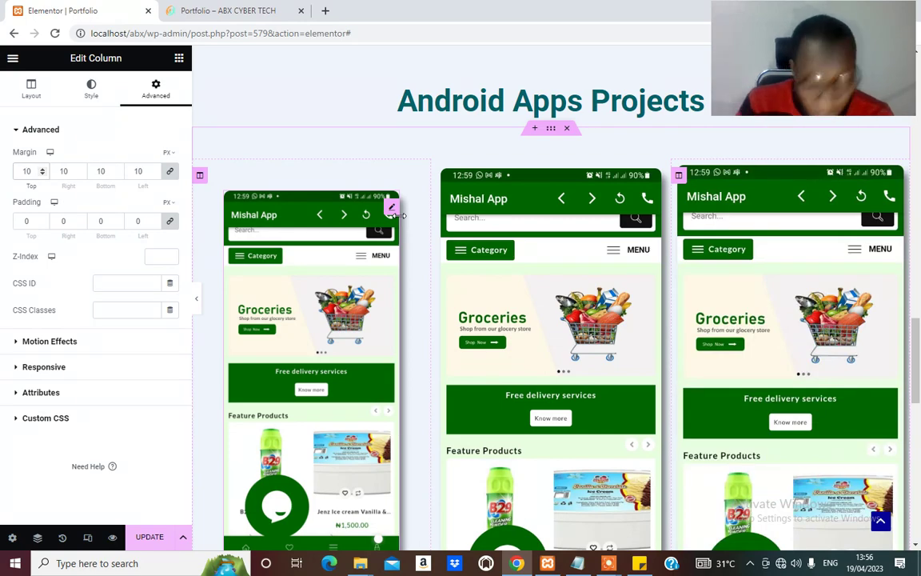
key(BackSpace)
text(5)
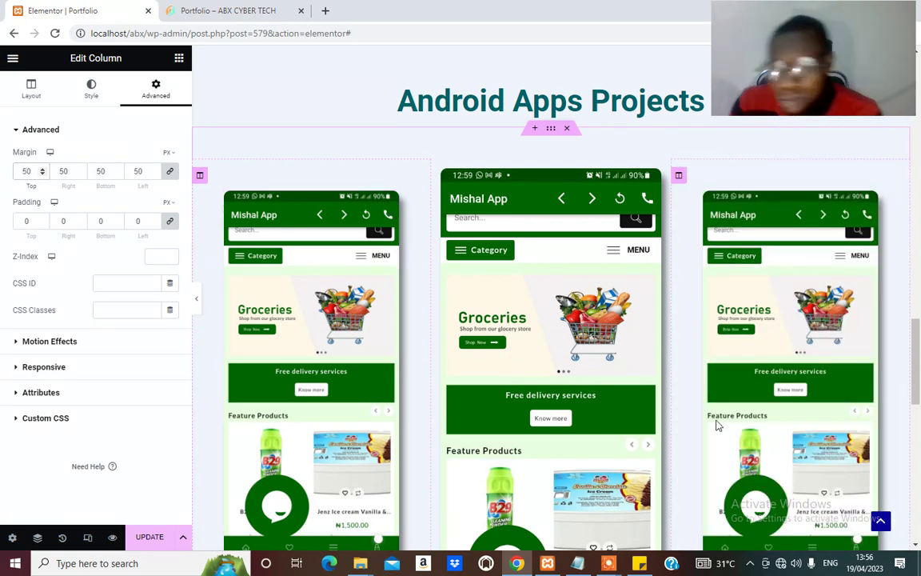
Set the middle Mishal App card's column margin to 50 px on all sides and check the three cards' alignment
scroll(604, 330, down, 3)
scroll(639, 320, down, 3)
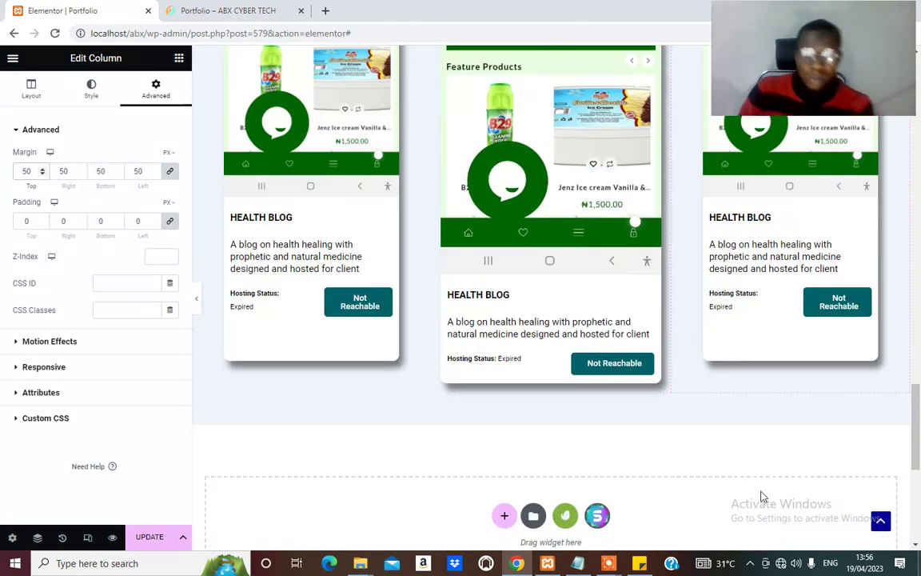
scroll(728, 409, up, 6)
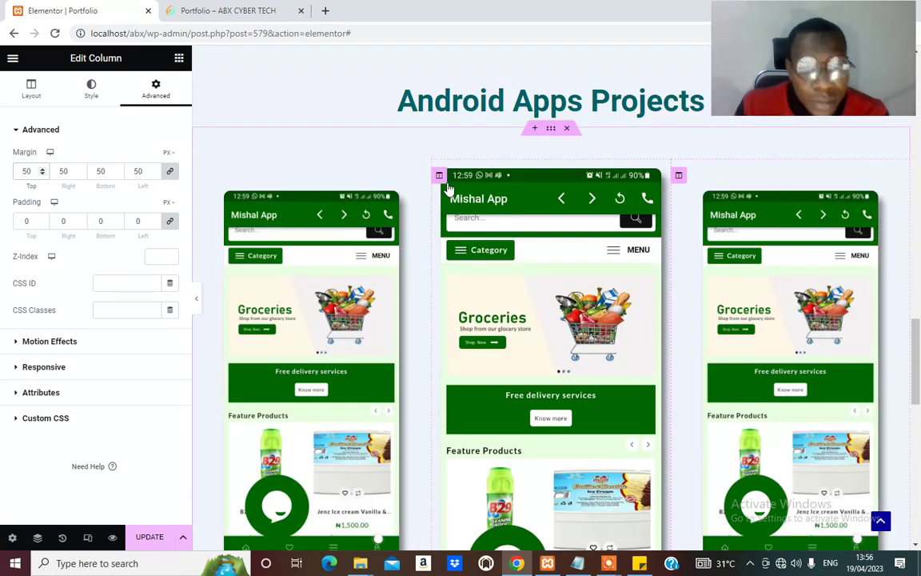
click(439, 176)
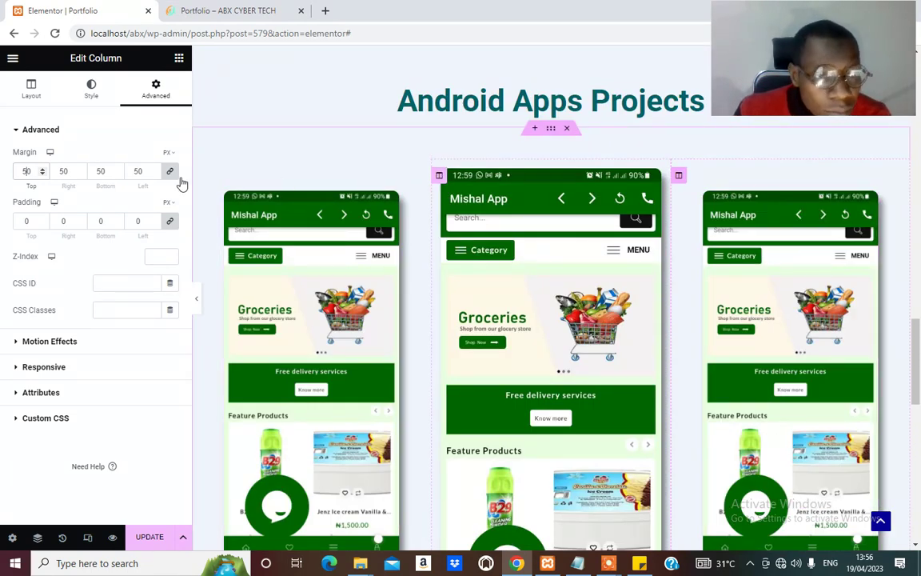
click(149, 103)
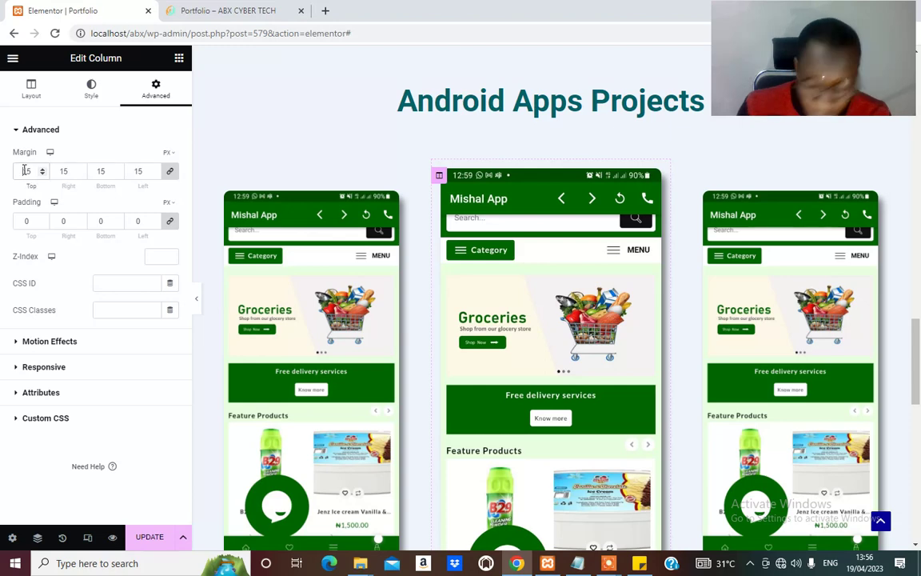
click(25, 170)
key(Delete)
text(0)
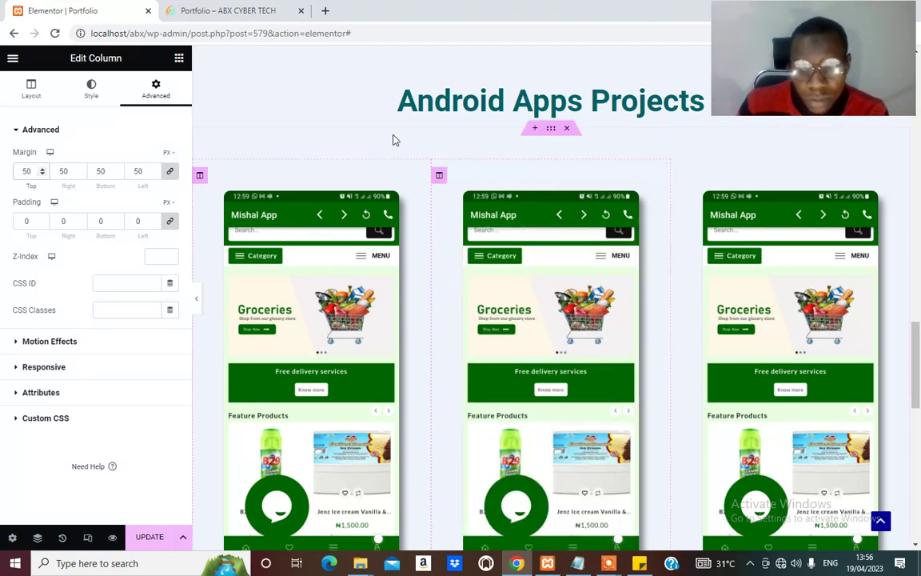
scroll(425, 219, down, 5)
scroll(464, 246, up, 4)
scroll(464, 246, up, 2)
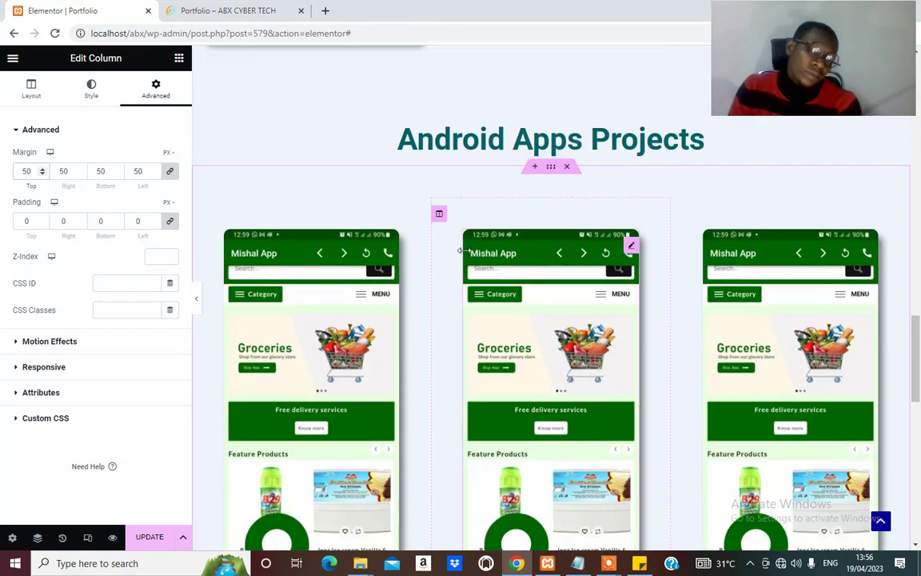
scroll(473, 226, down, 3)
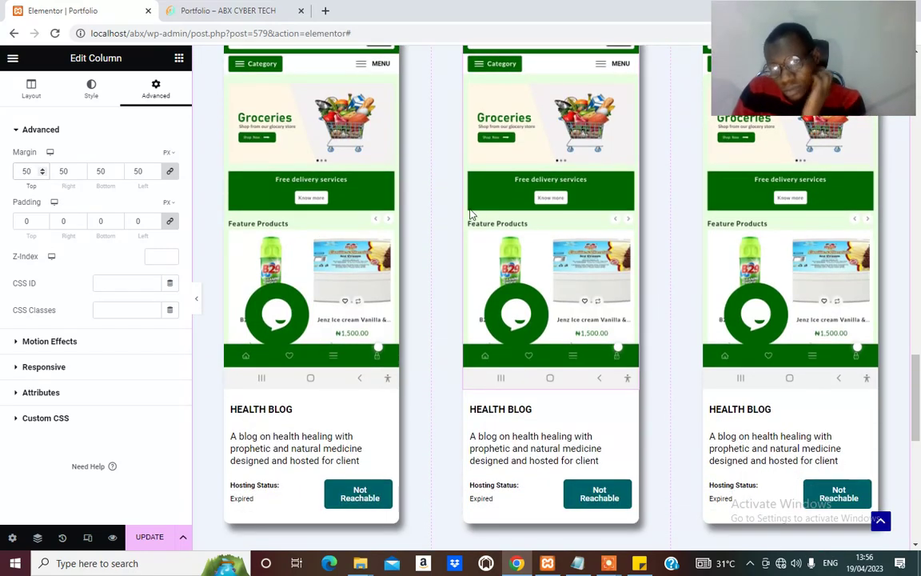